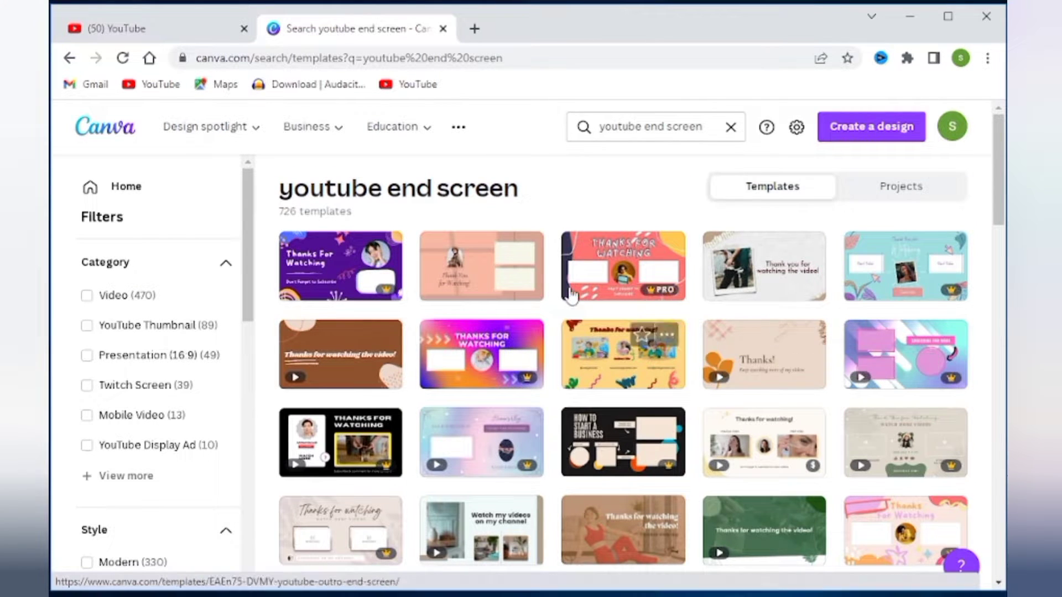
Open the peach Minimalistic Aesthetic YouTube End Screen template and remove the portrait photo from its arched frame
left_click(503, 274)
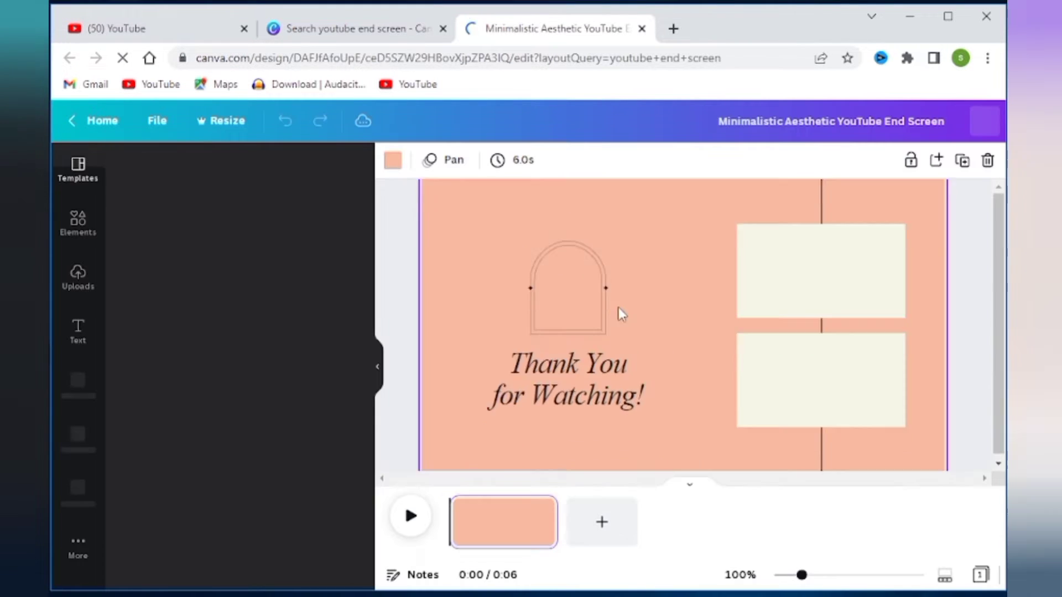
left_click(592, 272)
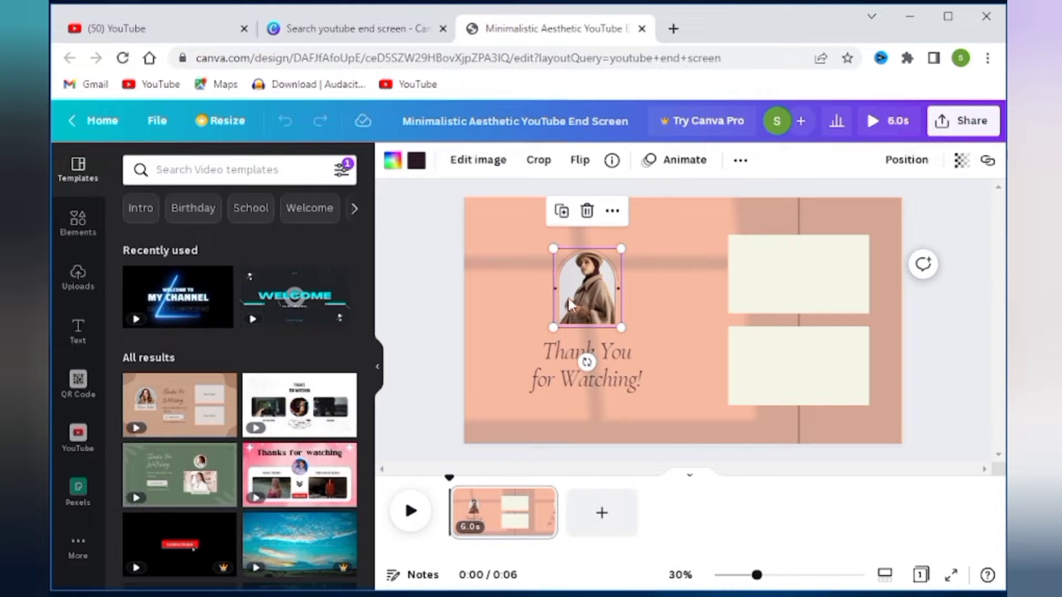
left_click(585, 212)
left_click(596, 252)
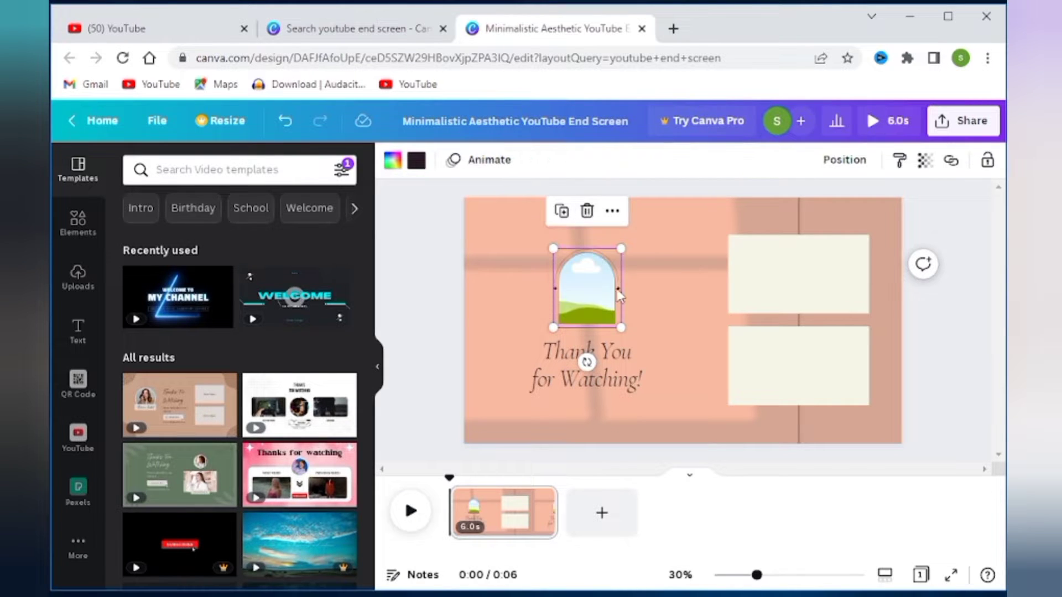
mouse_move(578, 298)
left_mouse_down()
mouse_move(535, 293)
mouse_move(585, 296)
left_mouse_up()
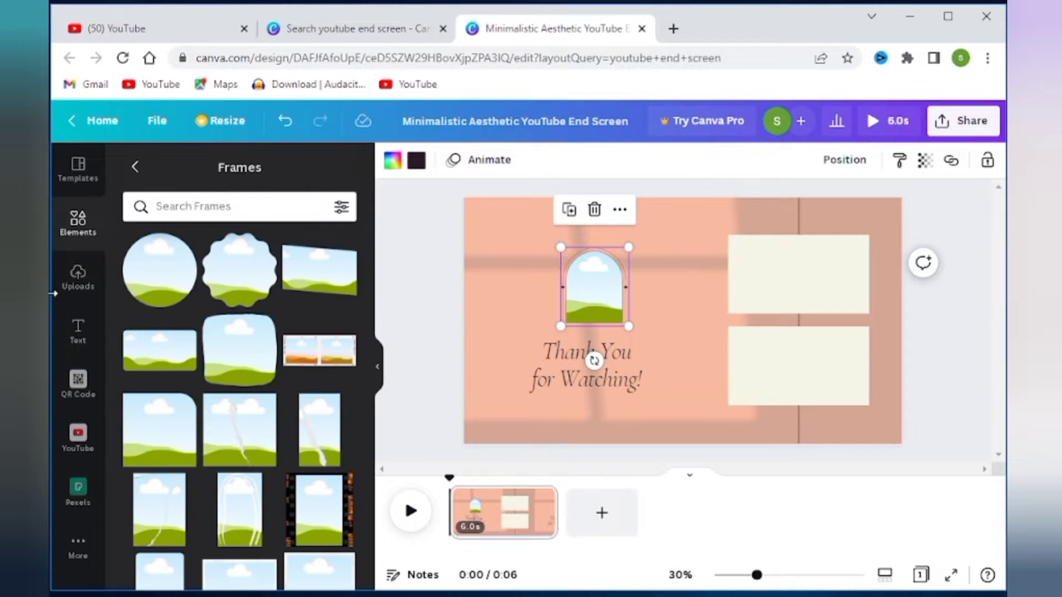
Add the navy logo image from the uploads over the lower rectangle and delete the arched frame from the design
left_click(78, 276)
scroll(365, 367, "down", 3)
left_click(168, 508)
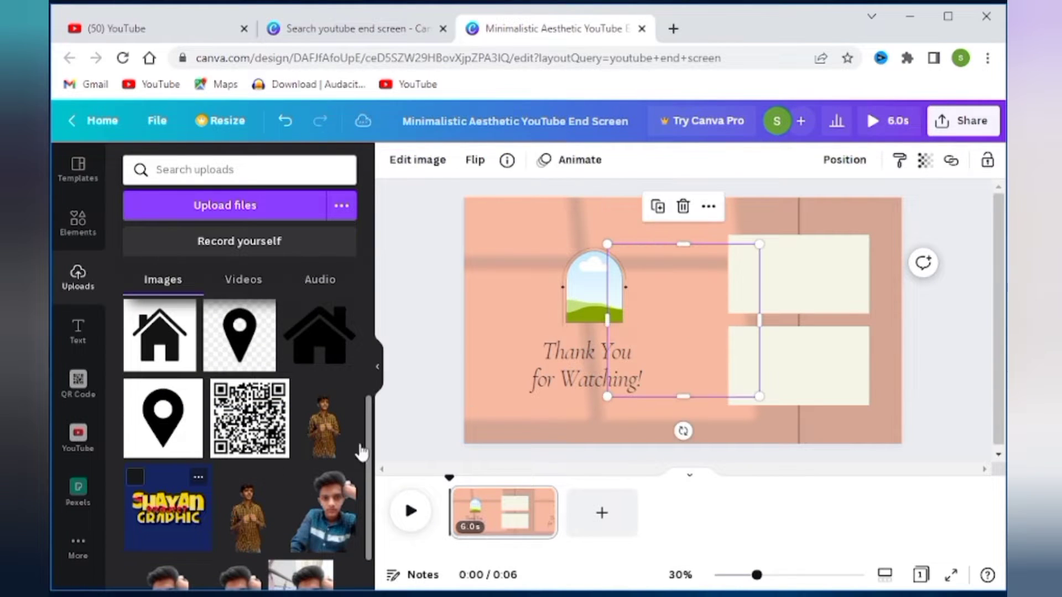
left_click_drag(714, 354, 814, 412)
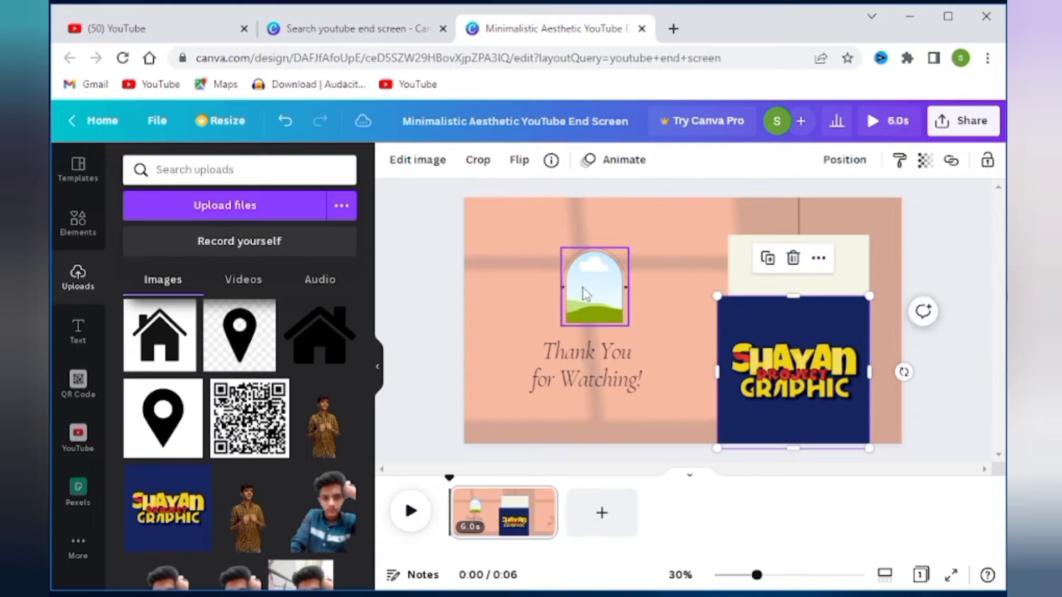
left_click(586, 294)
left_click(593, 210)
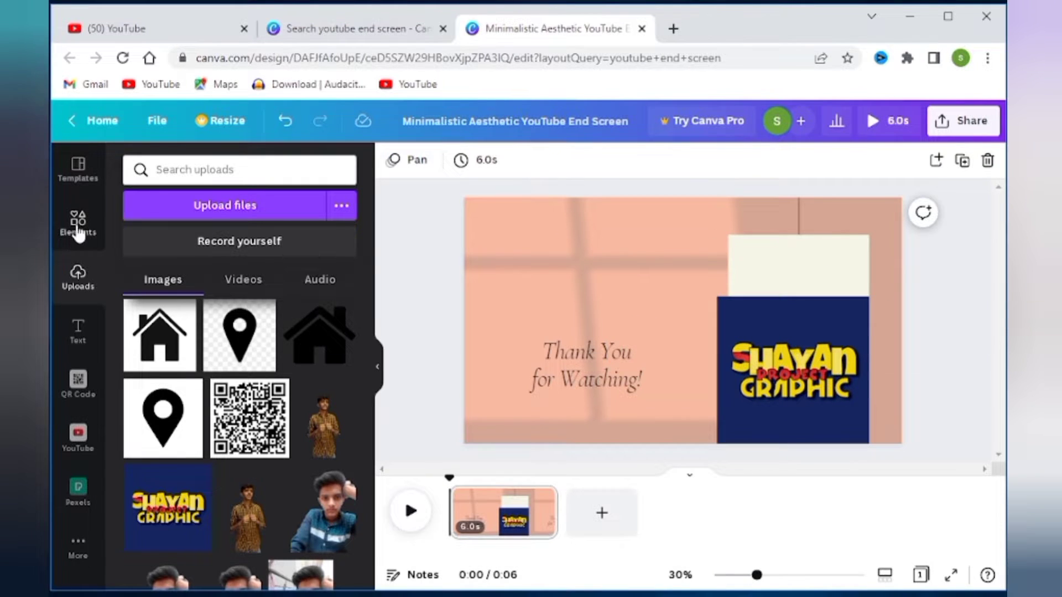
Add a rounded square frame filled with the logo and arrange it centred above the thank-you text
left_click(78, 222)
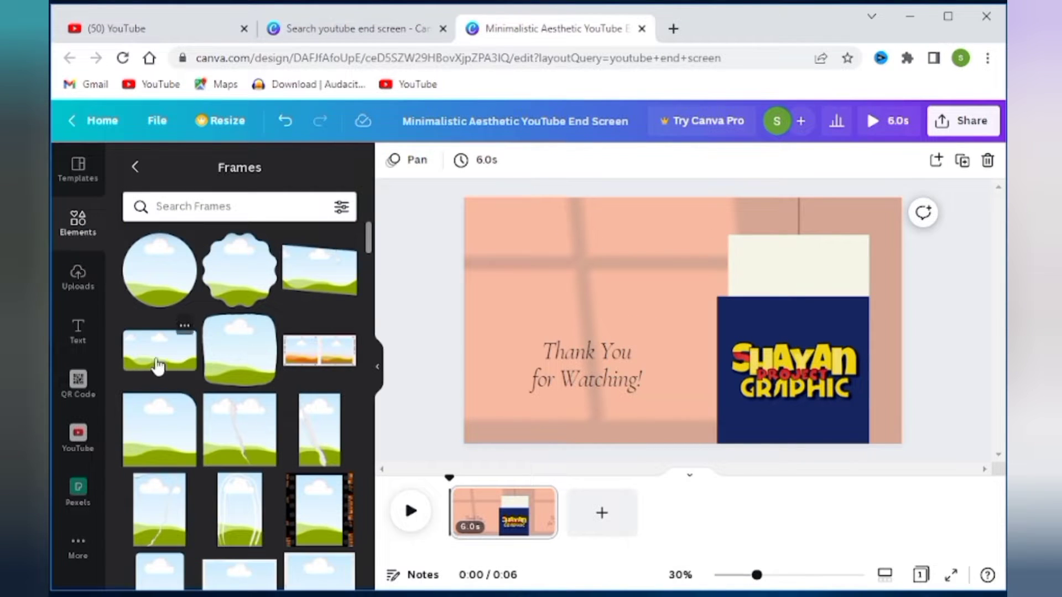
left_click(249, 357)
left_click_drag(692, 306, 587, 251)
left_click_drag(793, 371, 629, 320)
left_click_drag(583, 271, 567, 277)
left_click_drag(624, 355, 601, 346)
Set the "Thank You for Watching!" text in the Agrandir Black font
left_click(504, 161)
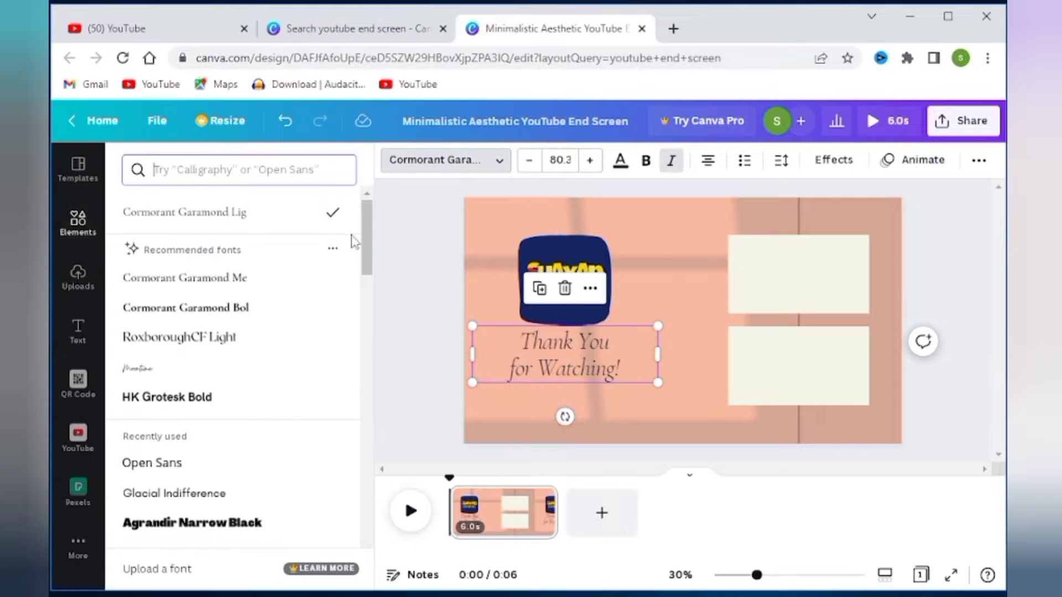
left_click_drag(365, 242, 367, 298)
left_click(290, 299)
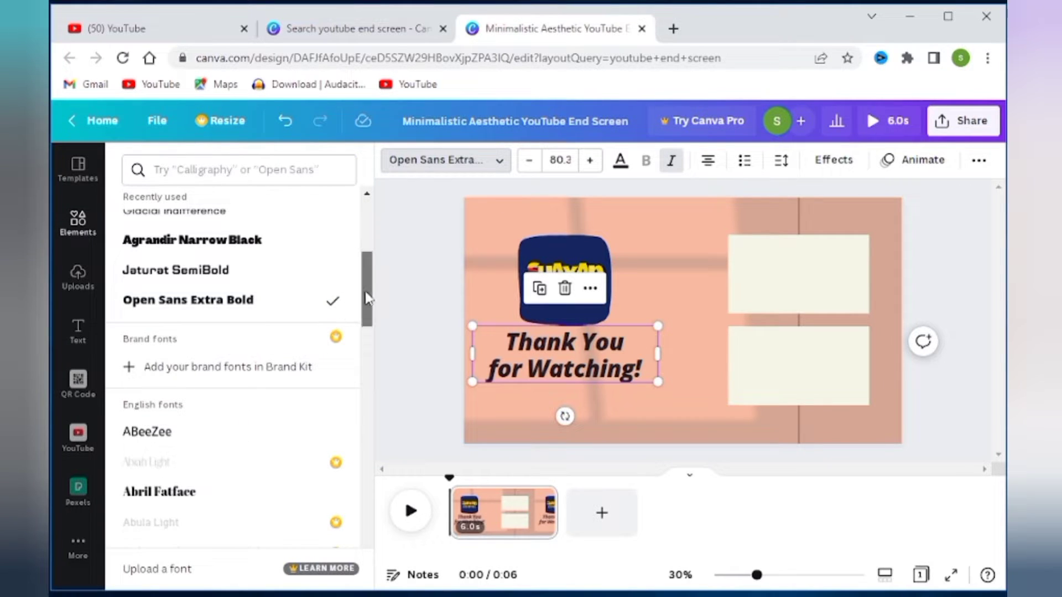
left_click_drag(366, 299, 370, 379)
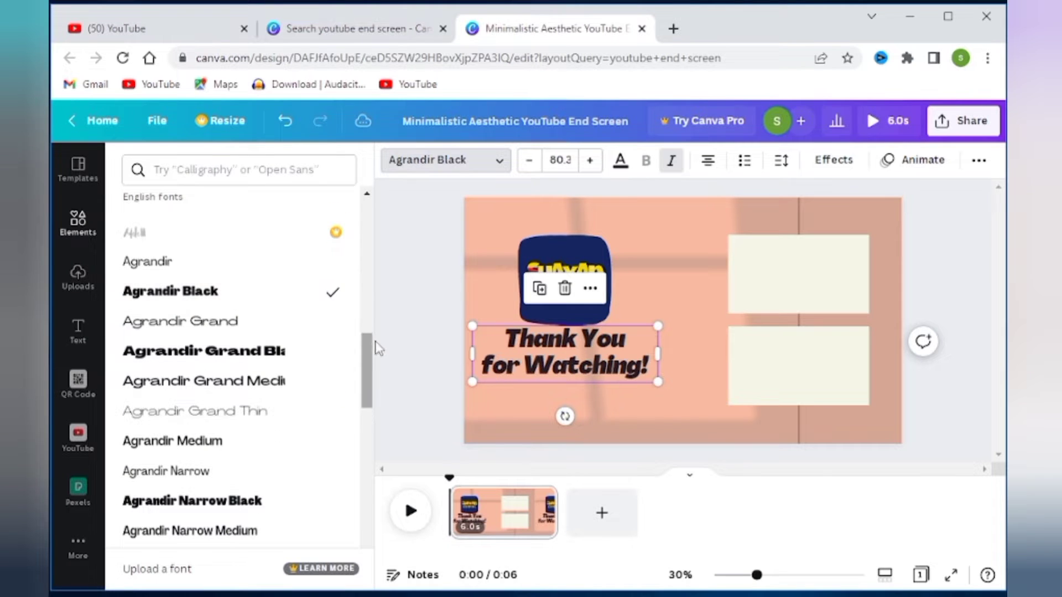
left_click_drag(367, 353, 372, 299)
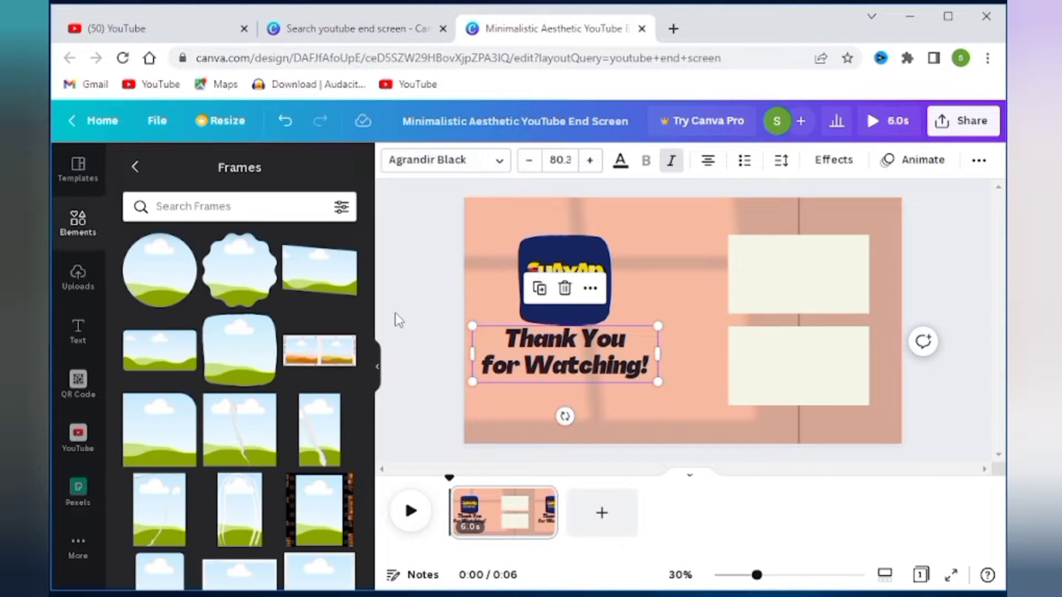
left_click(413, 336)
Recolour the "Thank You for Watching!" text to the default black
left_click(591, 357)
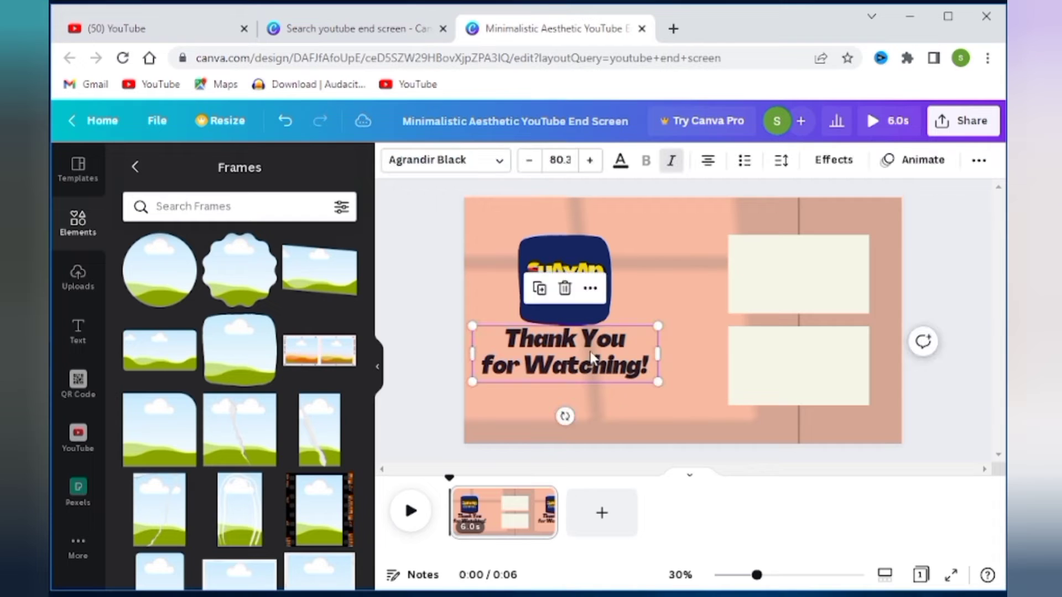
left_click(621, 162)
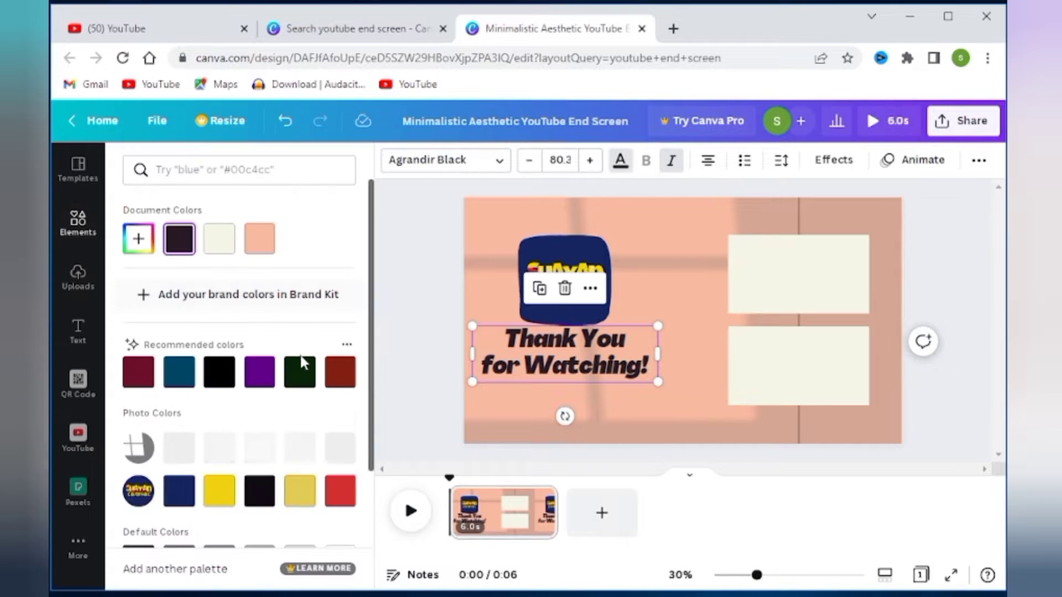
left_click(255, 376)
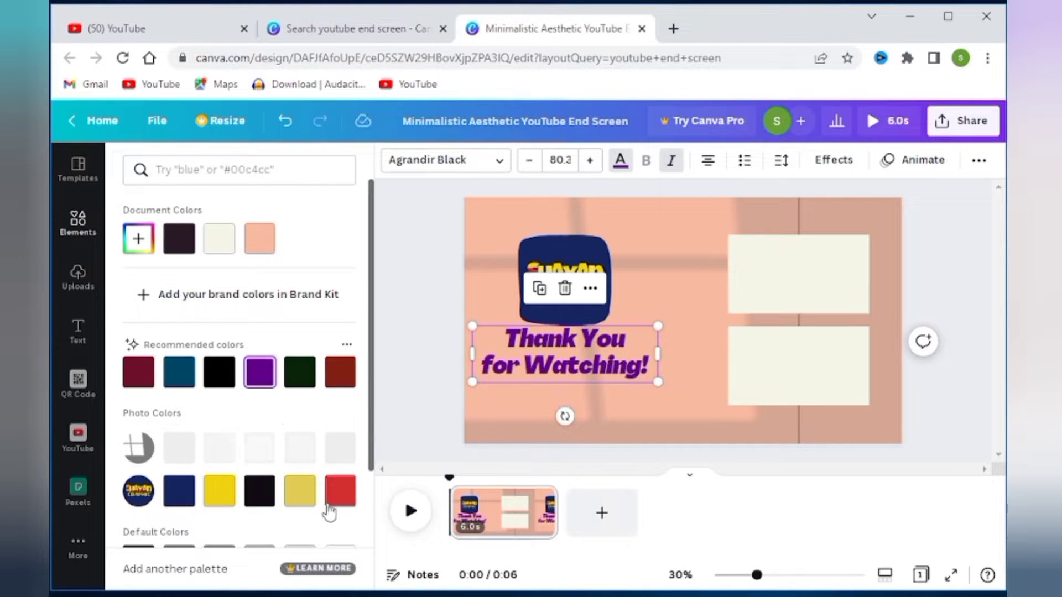
left_click(300, 491)
left_click(300, 371)
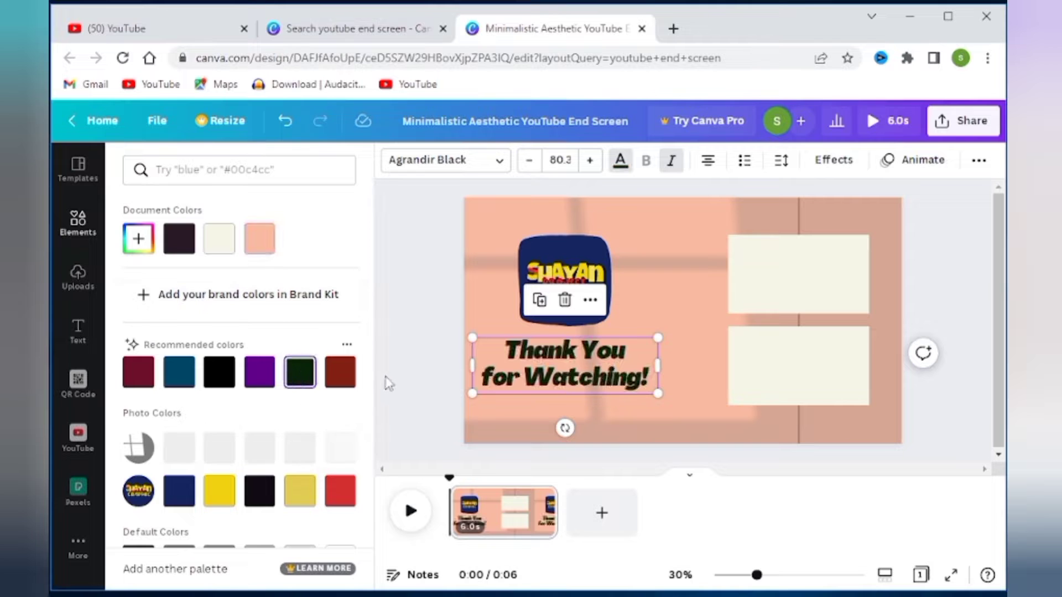
scroll(221, 415, "down", 3)
scroll(144, 431, "up", 1)
left_click(138, 432)
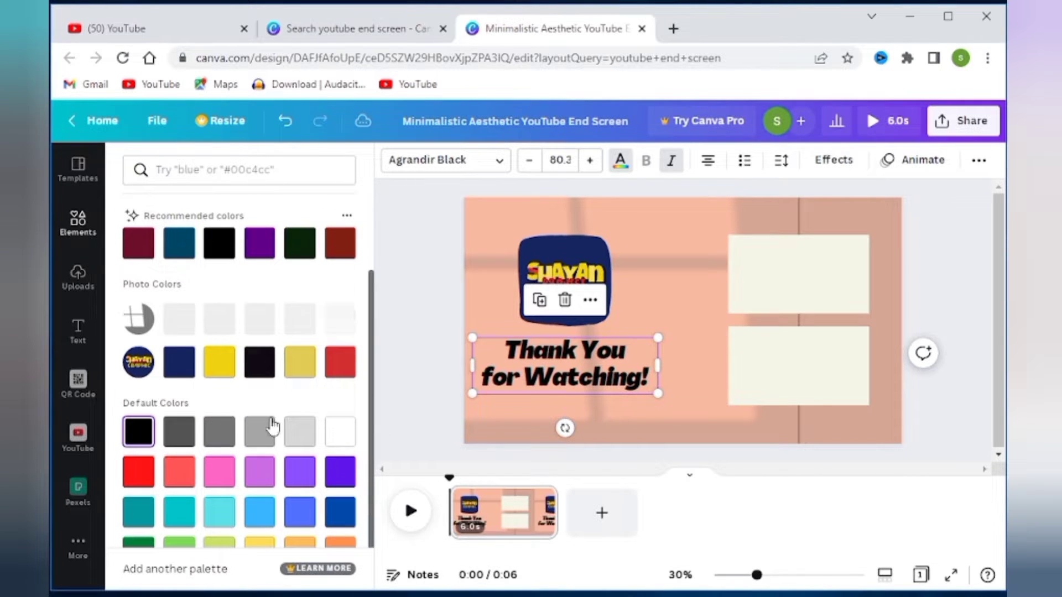
left_click(434, 384)
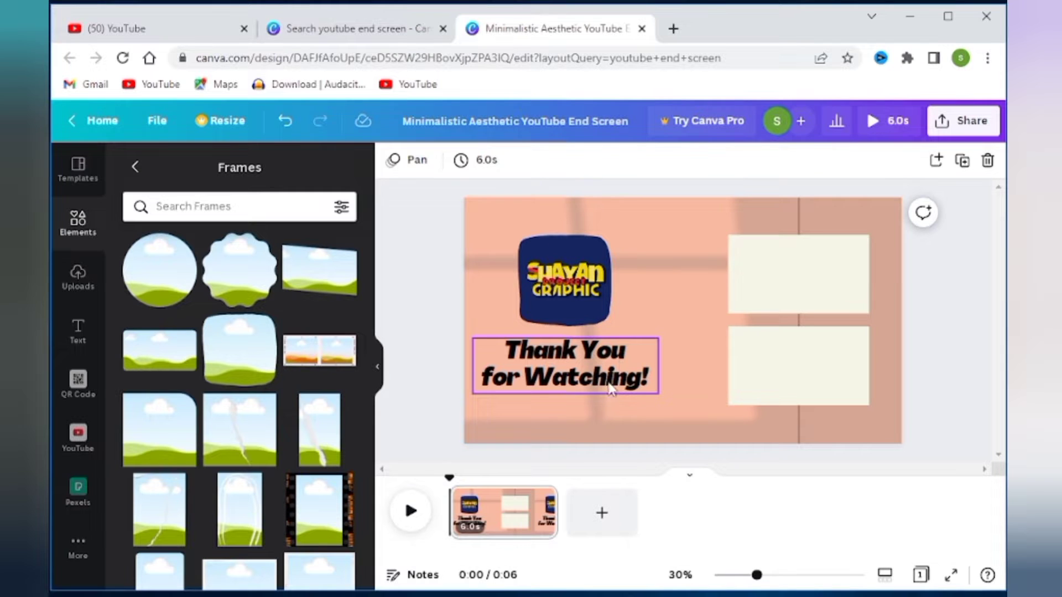
Delete the logo image and its rounded square frame from the design
left_click(773, 292)
left_click(585, 299)
key("Delete")
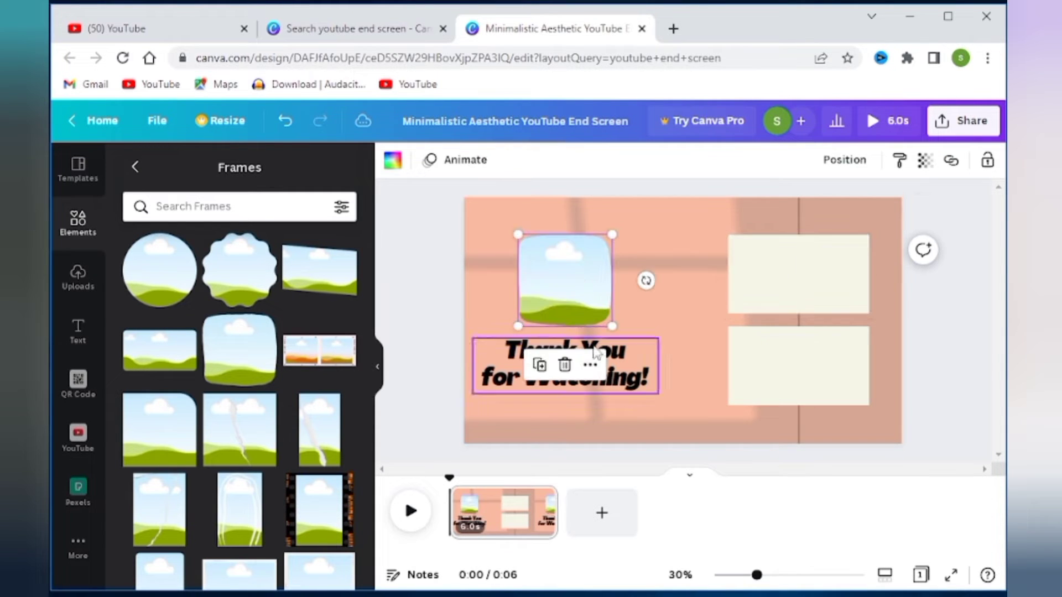
key("Delete")
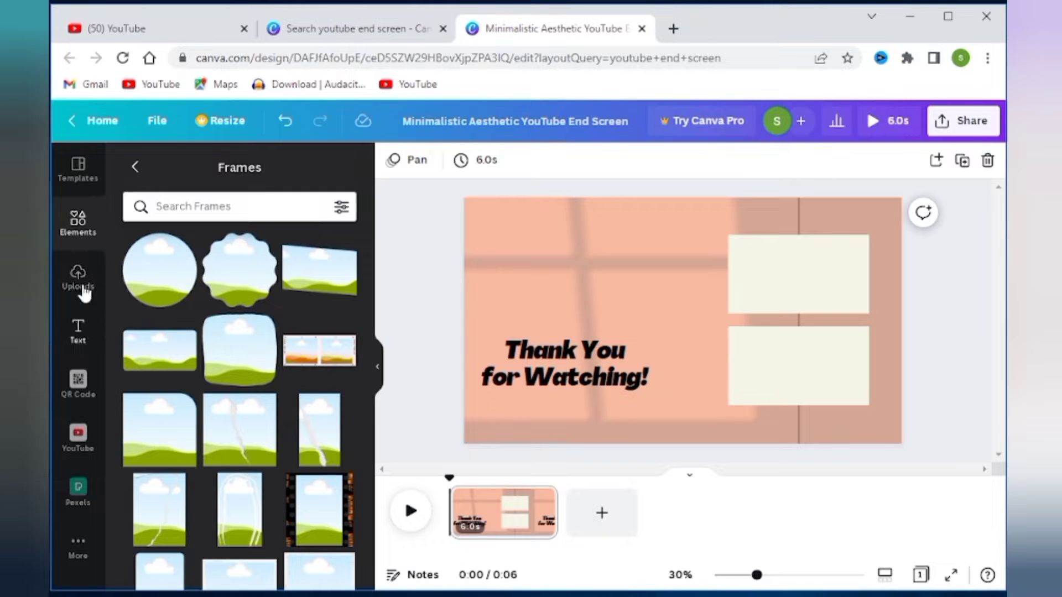
Search the elements for "circle" and place a solid circle above the thank-you text
left_click(147, 179)
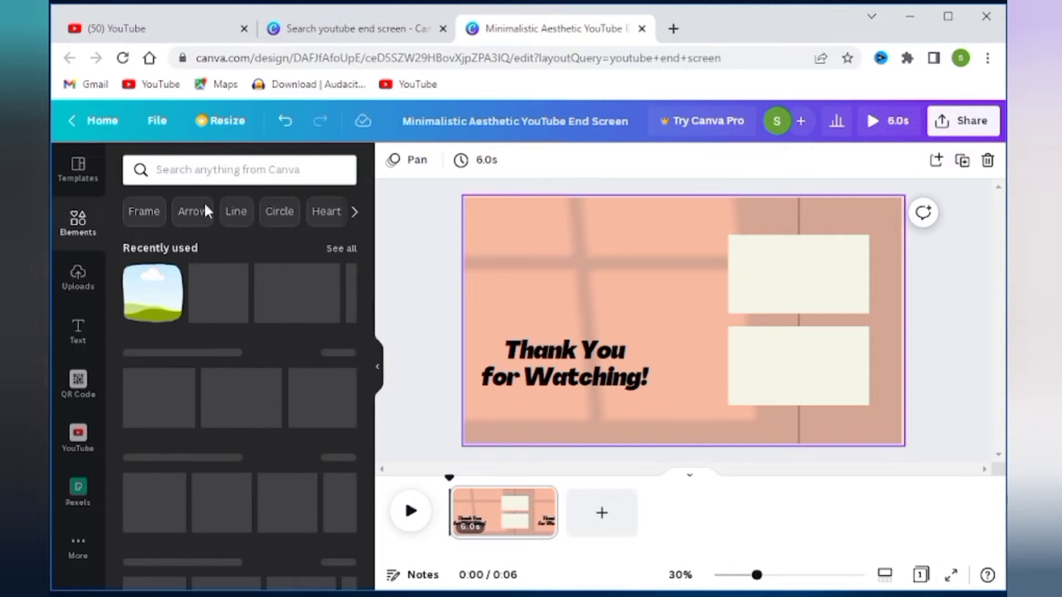
left_click(354, 389)
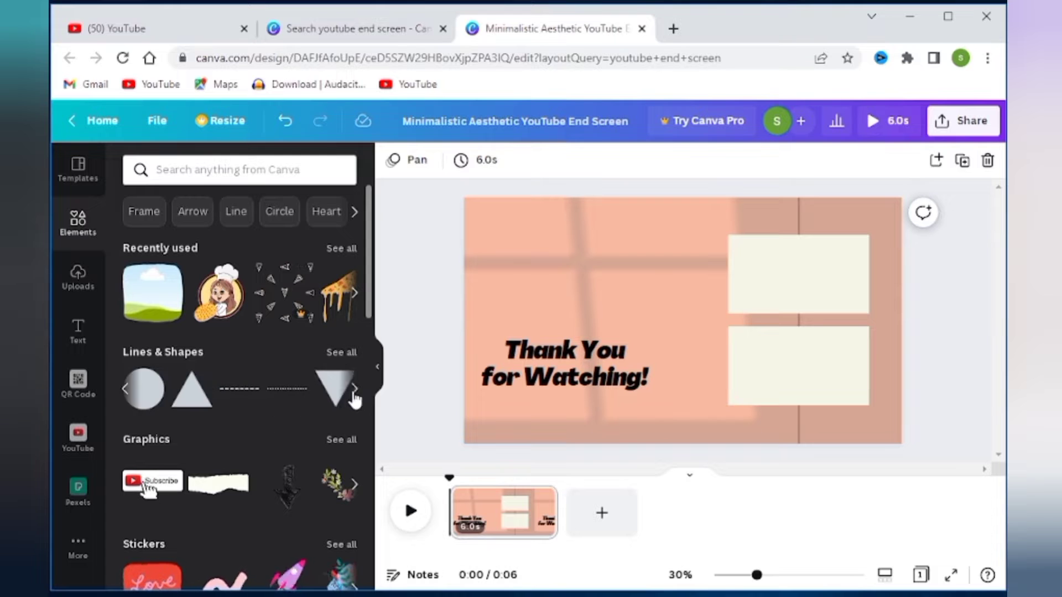
left_click(354, 390)
left_click(312, 164)
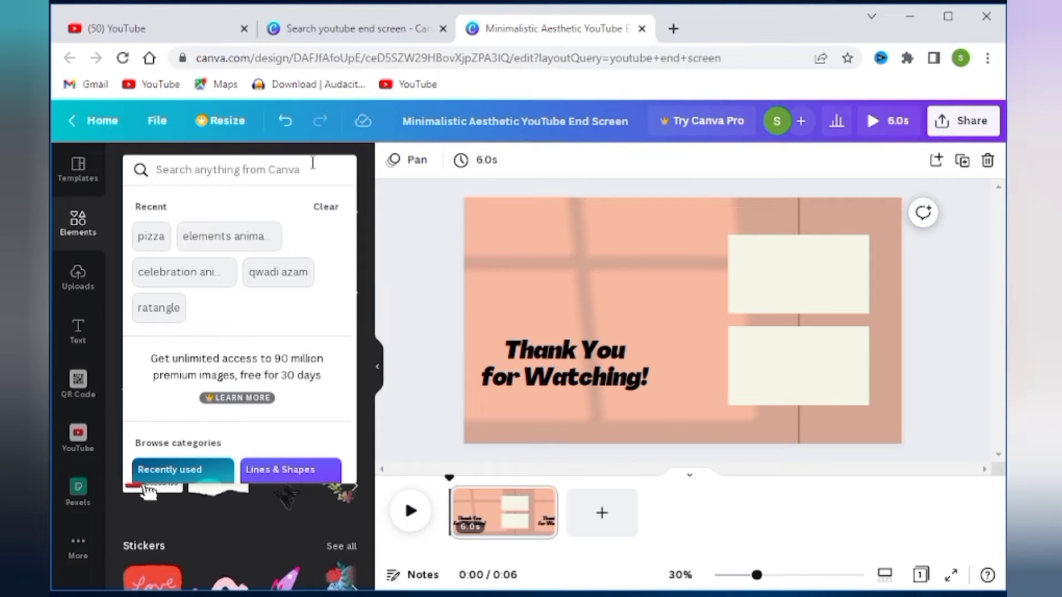
type("circle")
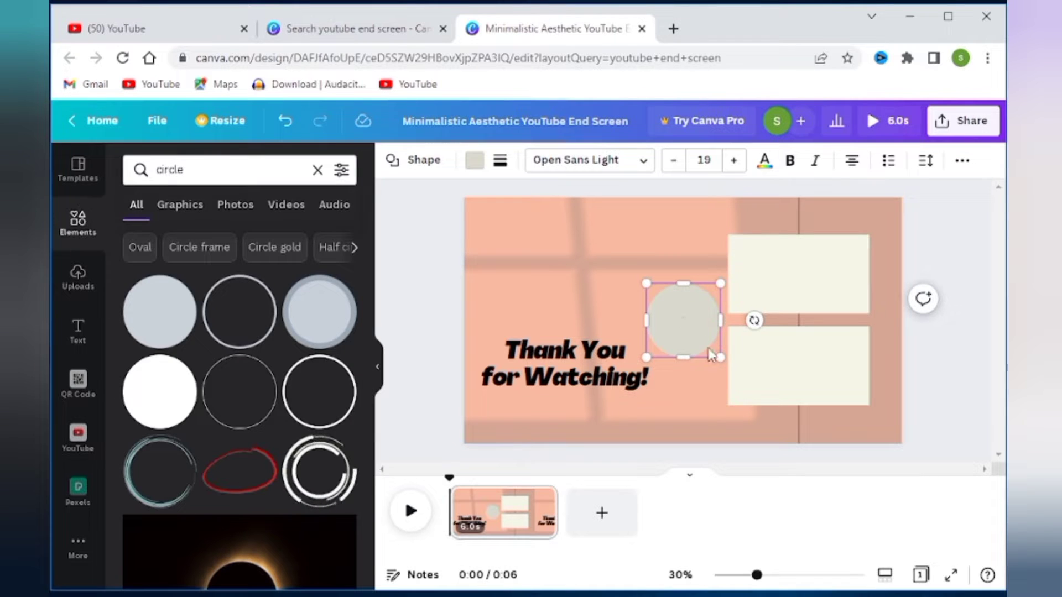
left_click_drag(704, 331, 597, 294)
Match the circle's fill to the cream colour of the rectangles and centre the circle over the thank-you text
left_click(474, 161)
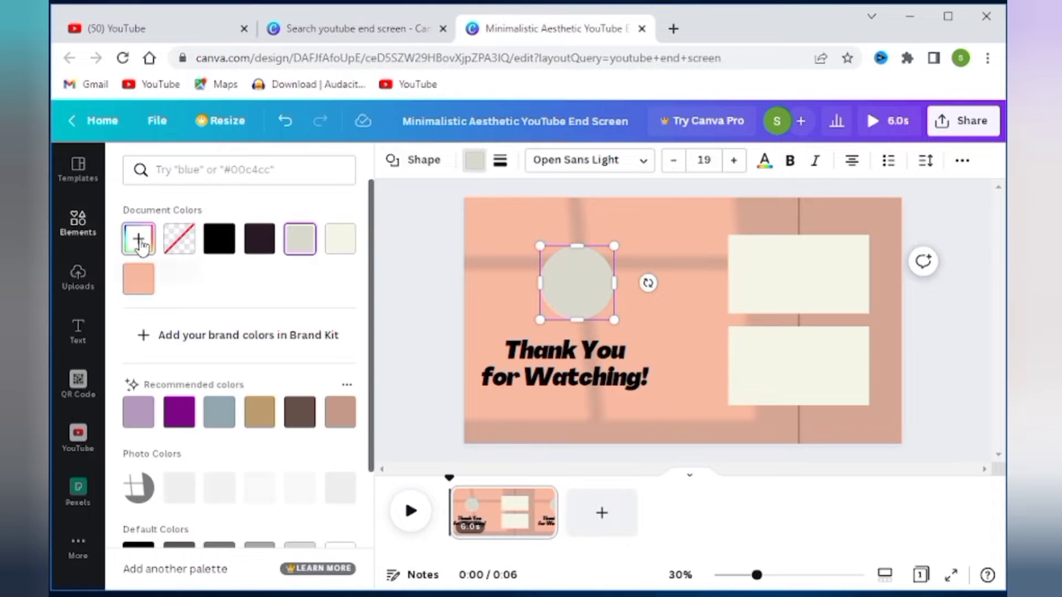
left_click(138, 239)
left_click(320, 392)
left_click(824, 265)
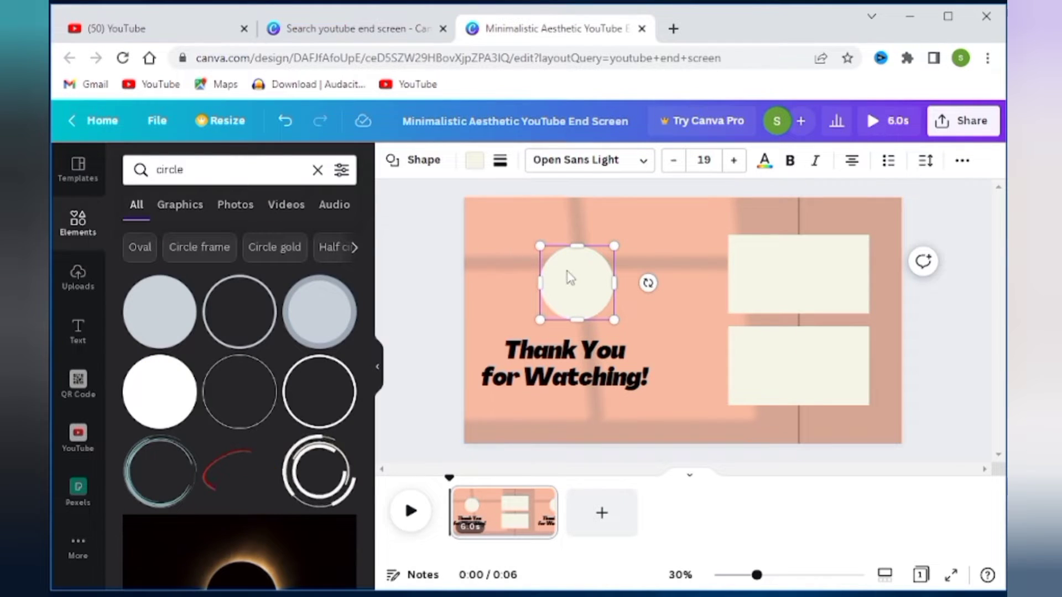
left_click_drag(569, 279, 557, 285)
left_click(417, 240)
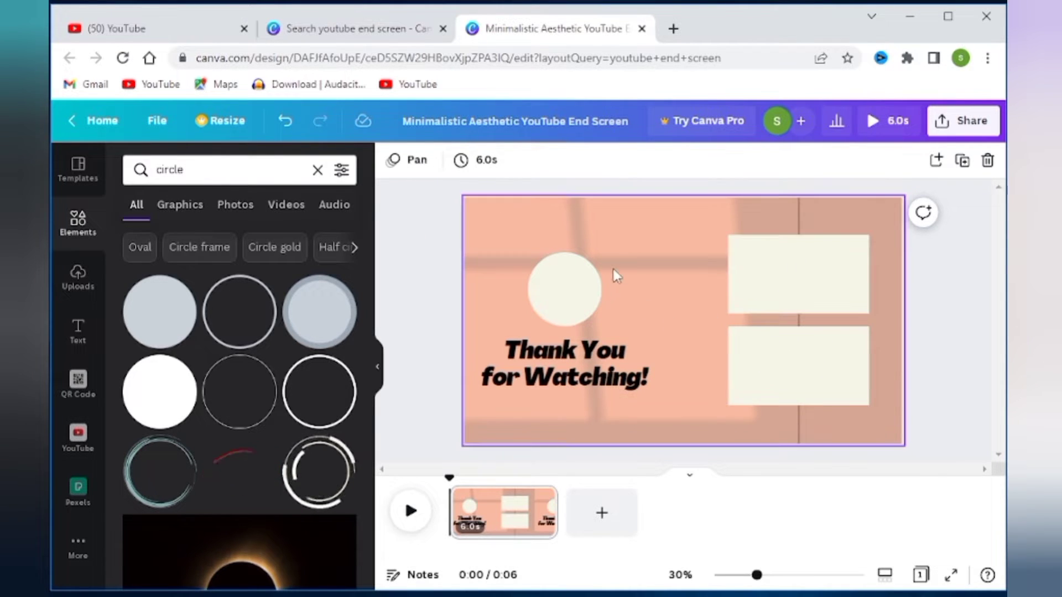
Move the circle and text together towards the page's upper edge, and shift the text alone to the lower edge
left_click_drag(487, 234, 640, 409)
left_click_drag(578, 313, 578, 258)
left_click(535, 431)
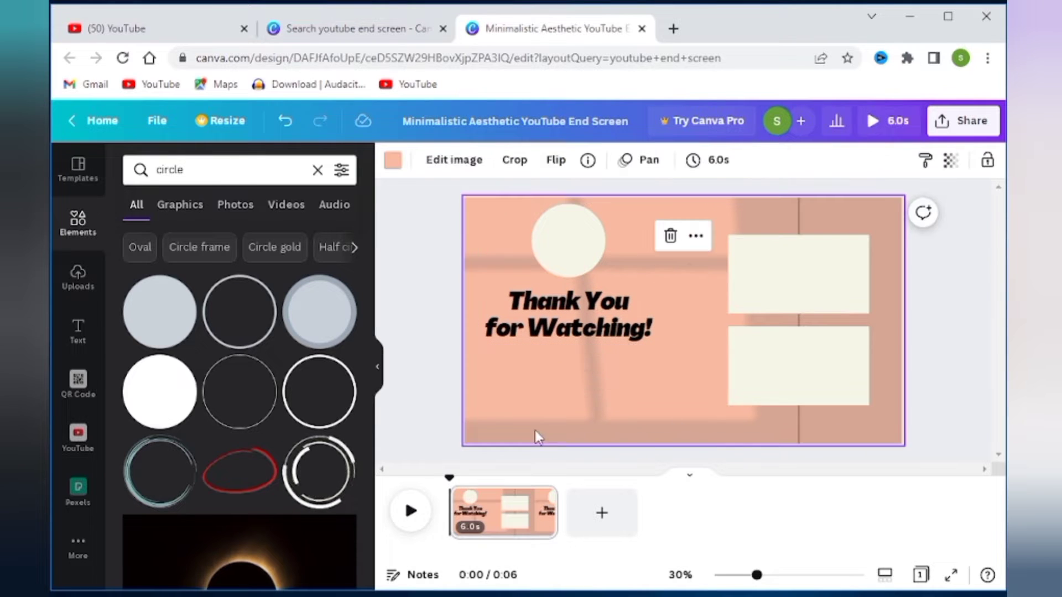
left_click(577, 313)
left_click_drag(577, 313, 669, 414)
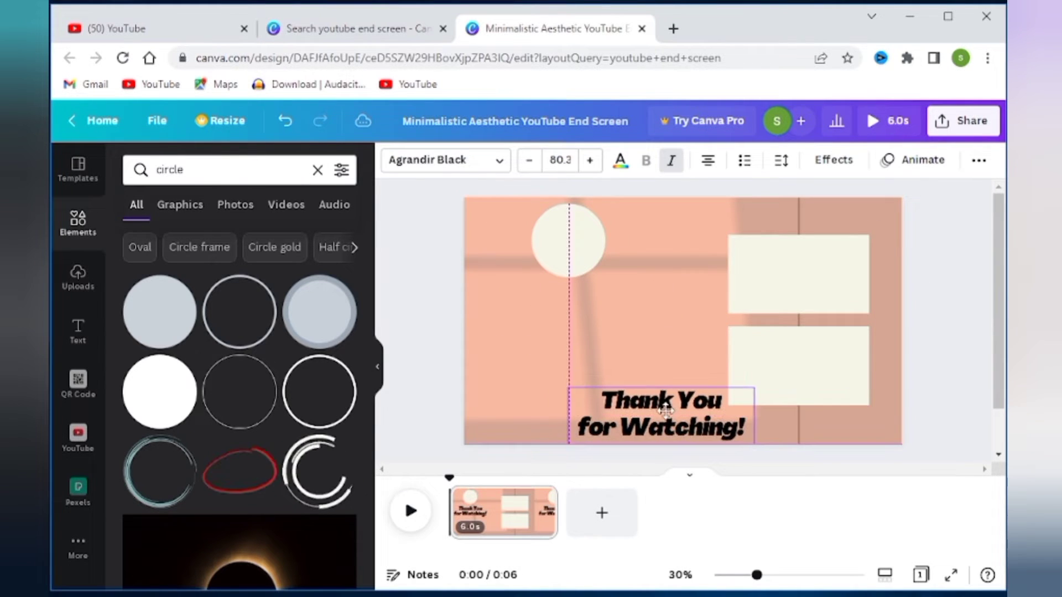
Nudge the lower cream rectangle slightly down and place a copy of it below the circle
mouse_move(782, 368)
left_mouse_down()
mouse_move(714, 350)
mouse_move(785, 370)
left_mouse_up()
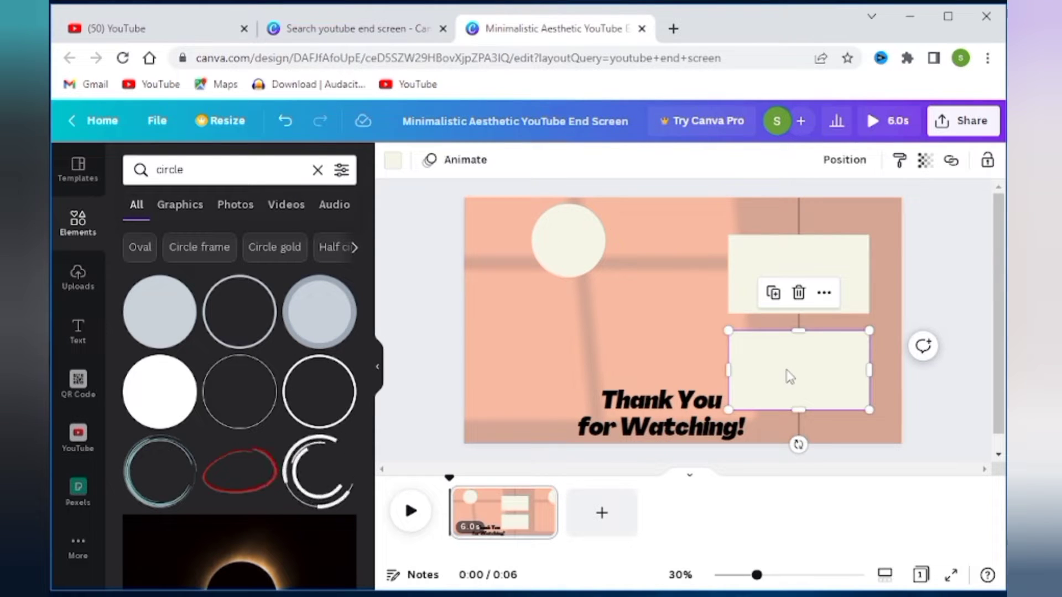
key("ctrl+v")
left_click_drag(803, 405, 585, 360)
Widen the thank-you text box, join its text into a single line, and move it to the page's lower edge
left_click(658, 412)
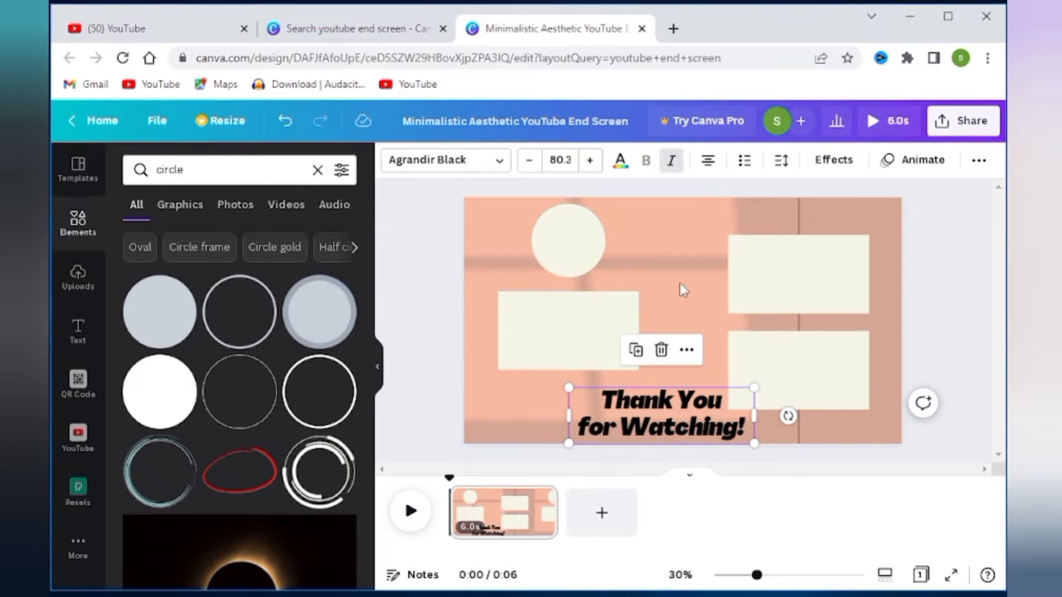
left_click_drag(756, 415, 877, 415)
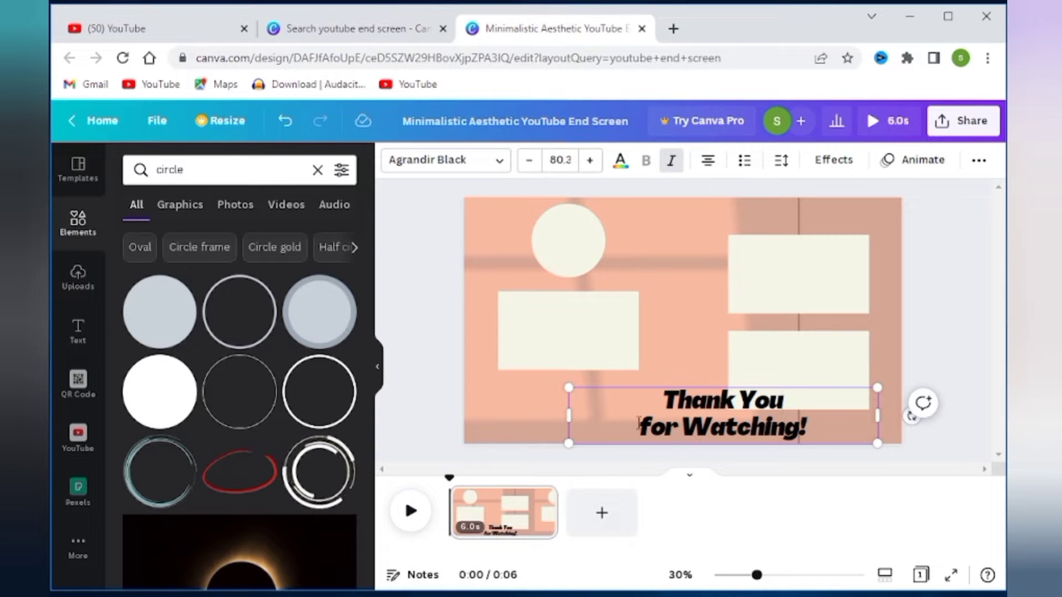
key("BackSpace")
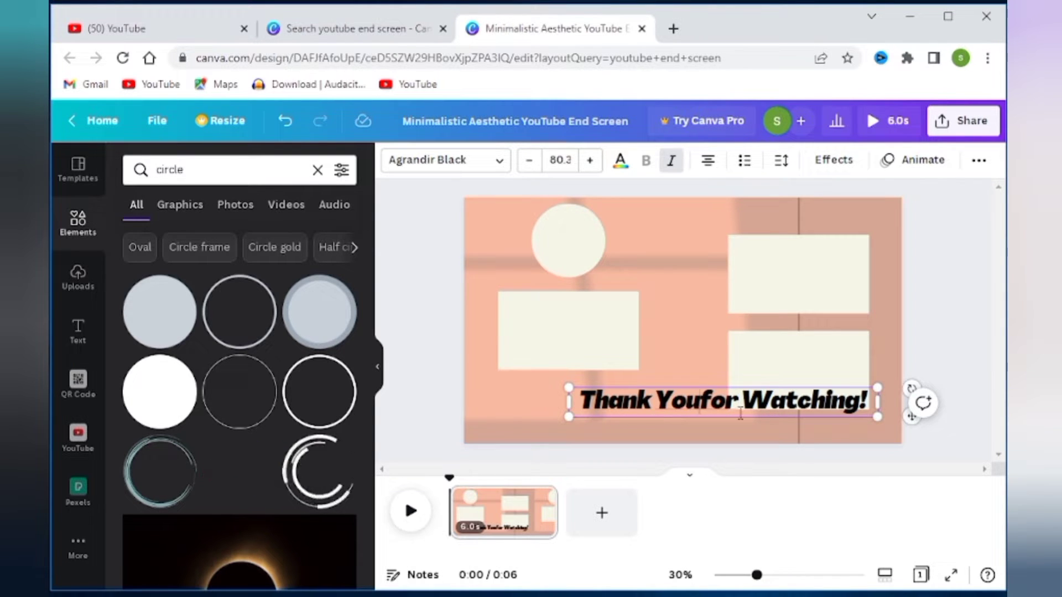
left_click_drag(879, 406, 754, 450)
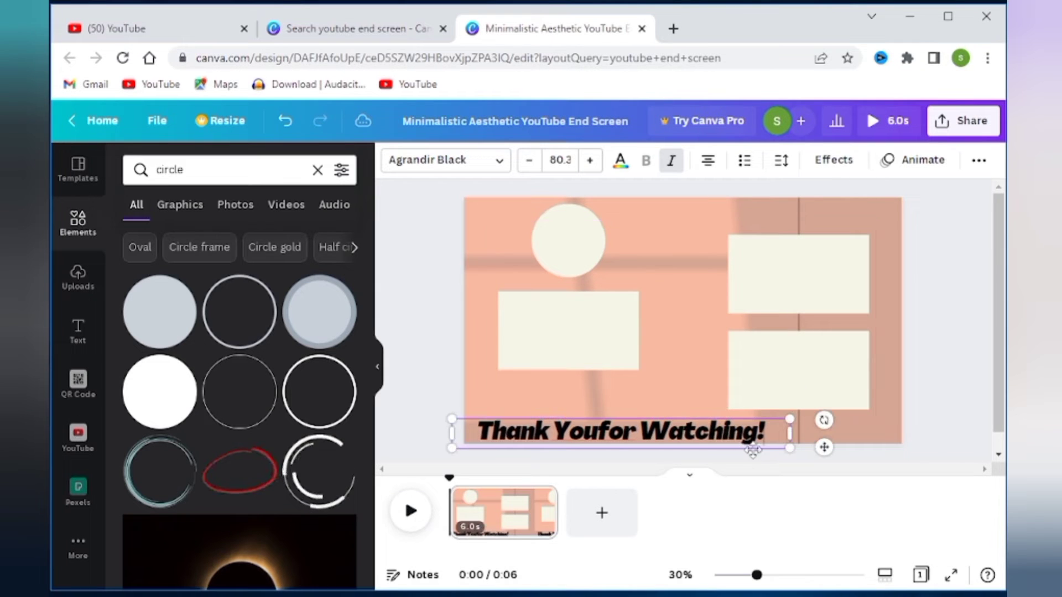
Move the left rectangle down level with the lower-right rectangle, and lower the circle to sit level with the upper-right one
left_click(666, 277)
left_click_drag(584, 340, 576, 375)
left_click(560, 242)
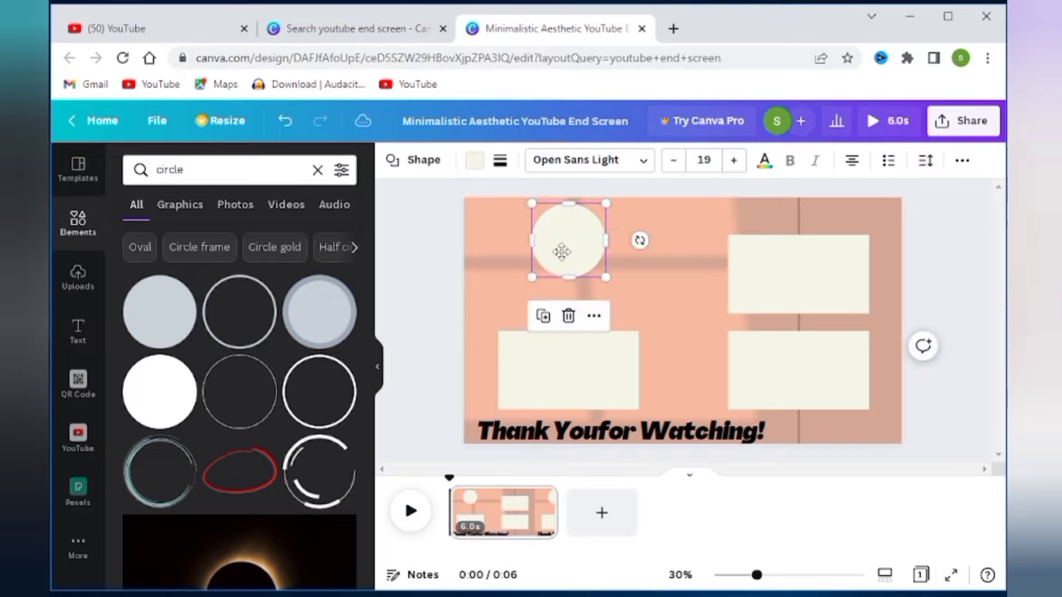
left_click_drag(560, 243, 559, 273)
left_click(496, 282)
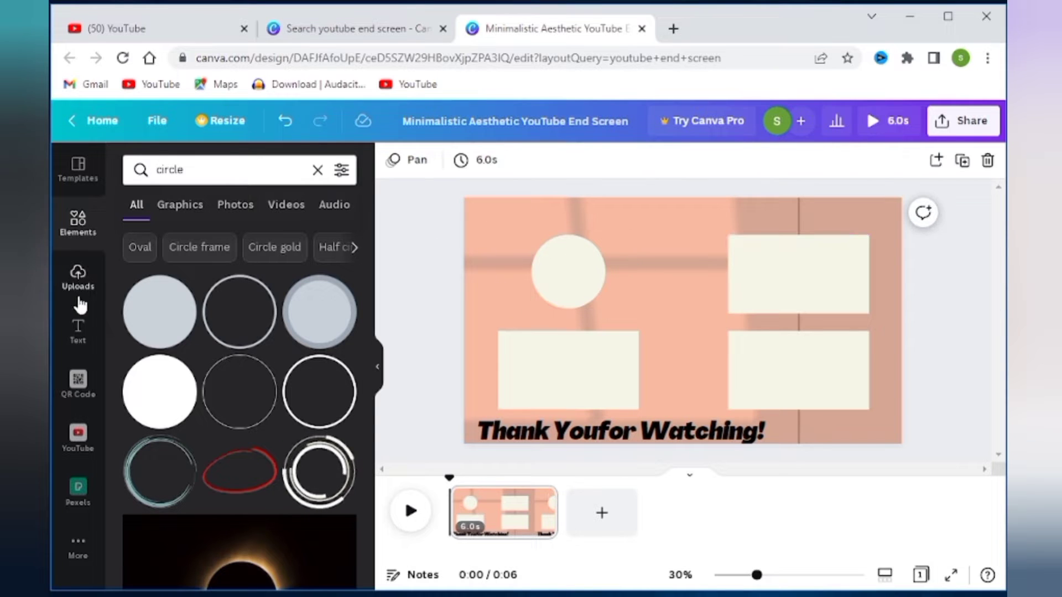
Add a heading to the page and replace its placeholder text with the channel name on a single line
left_click(79, 329)
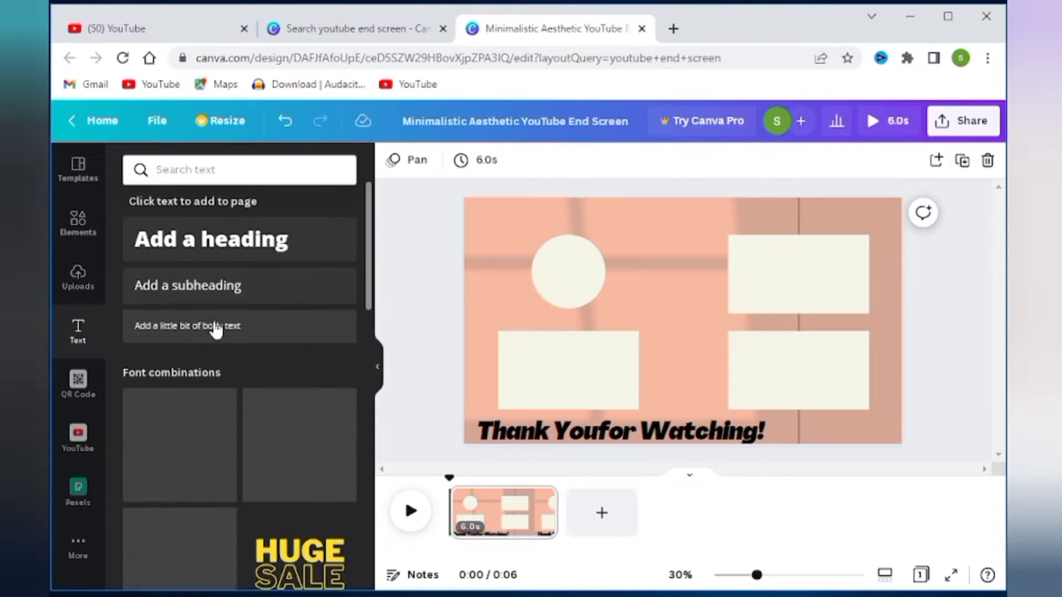
left_click(280, 254)
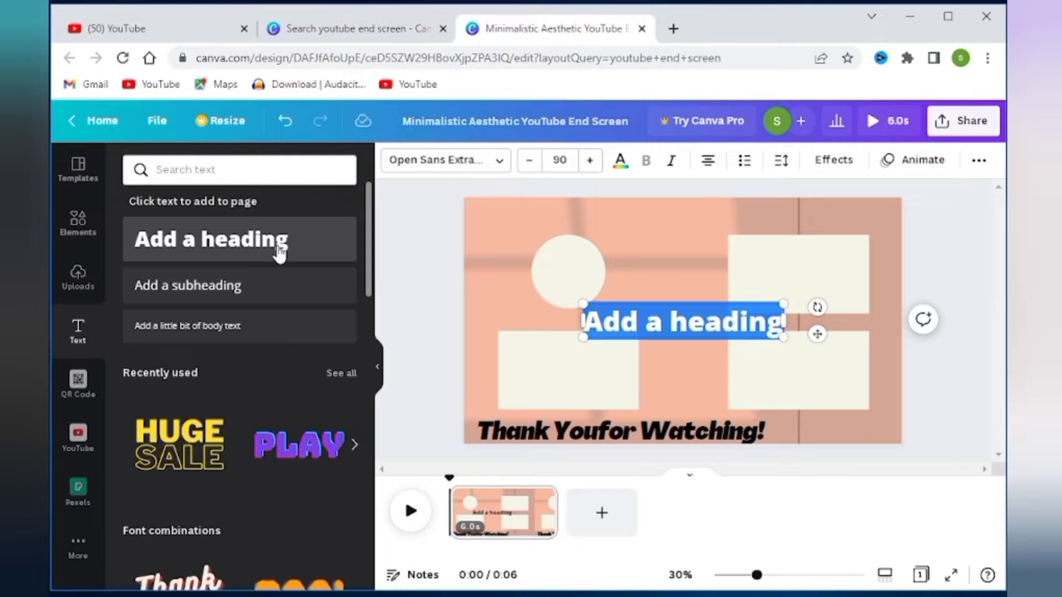
key("BackSpace")
type("shyan")
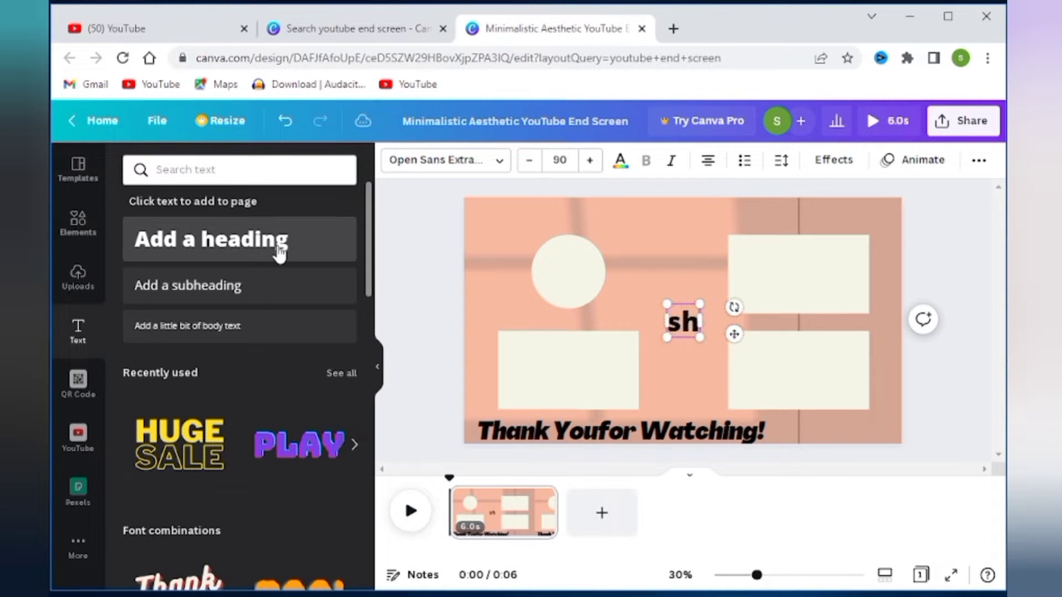
key("BackSpace")
key("BackSpace")
key("BackSpace")
type("ayan project graphic")
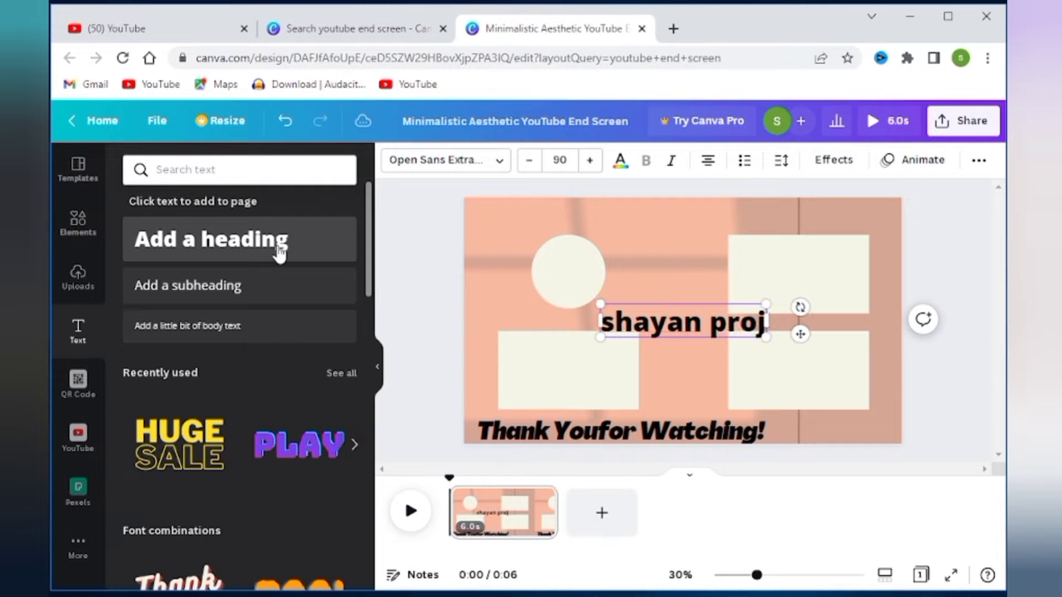
key("Return")
key("BackSpace")
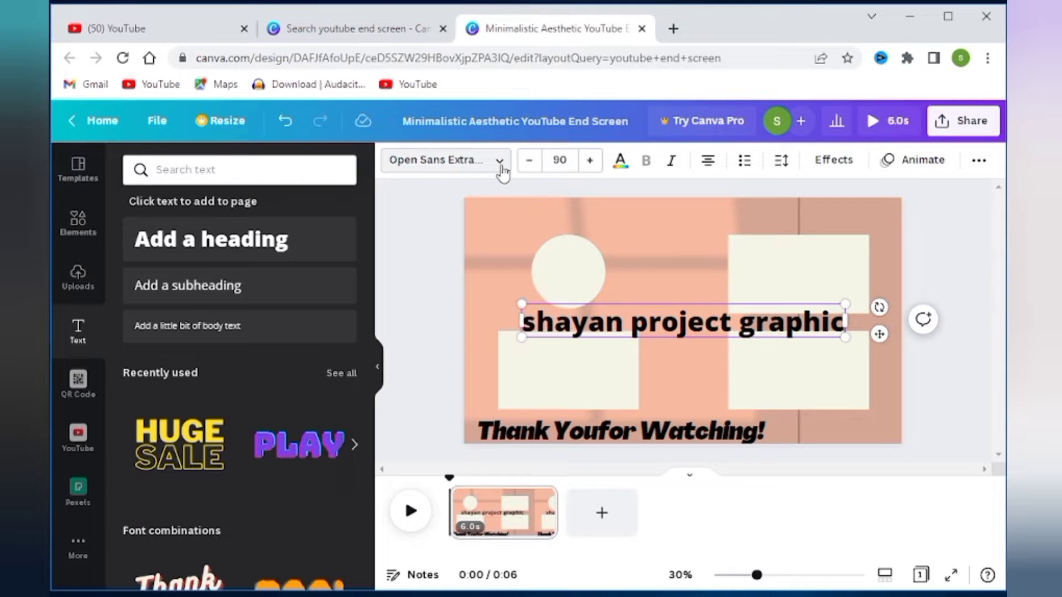
Sample the black of the thank-you text as the channel-name heading's text colour
left_click(620, 161)
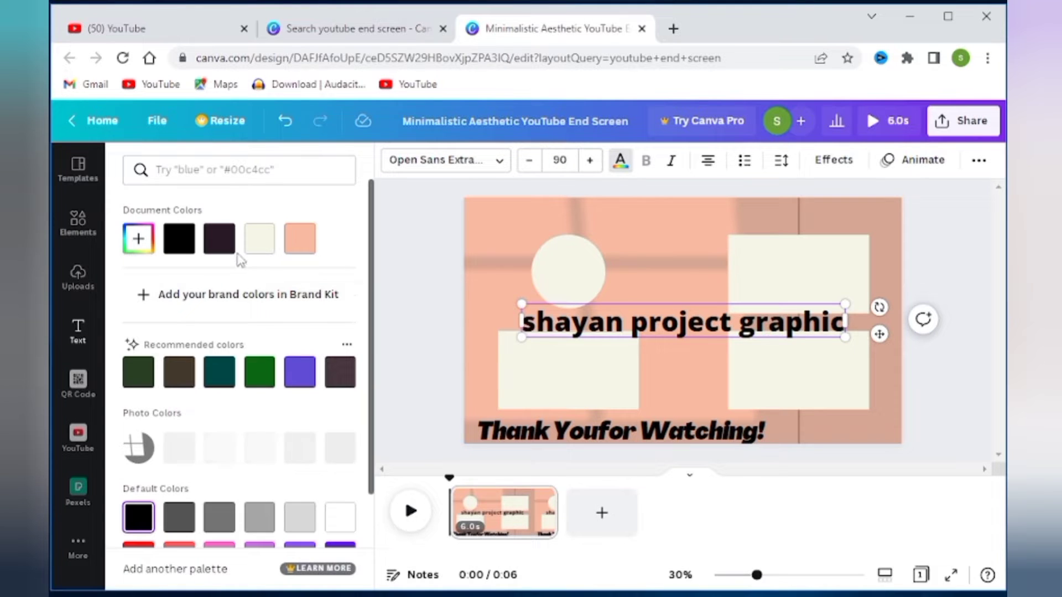
left_click(138, 238)
left_click(321, 392)
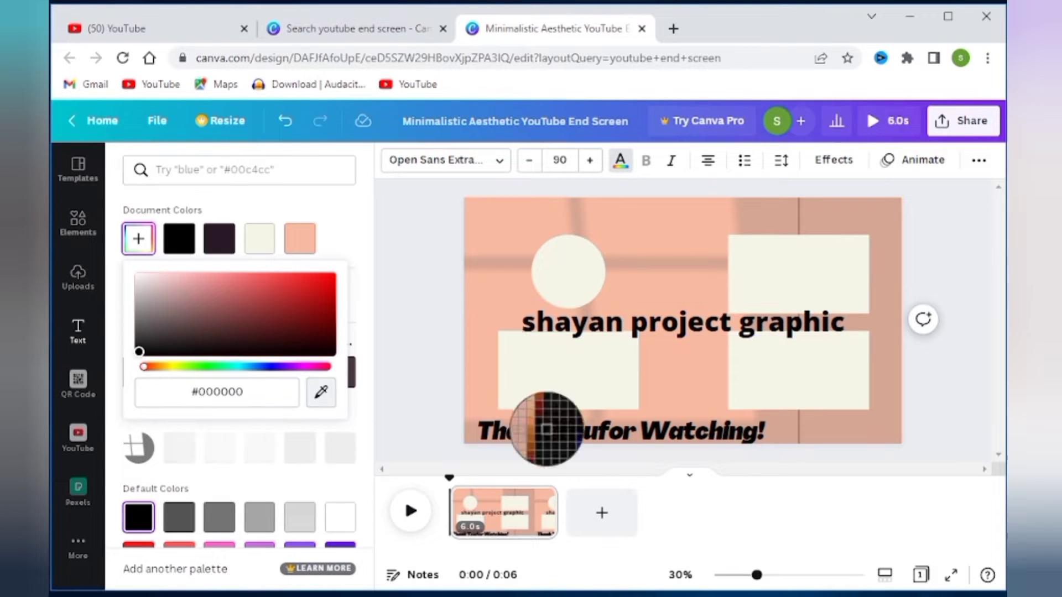
left_click(620, 428)
left_click(164, 468)
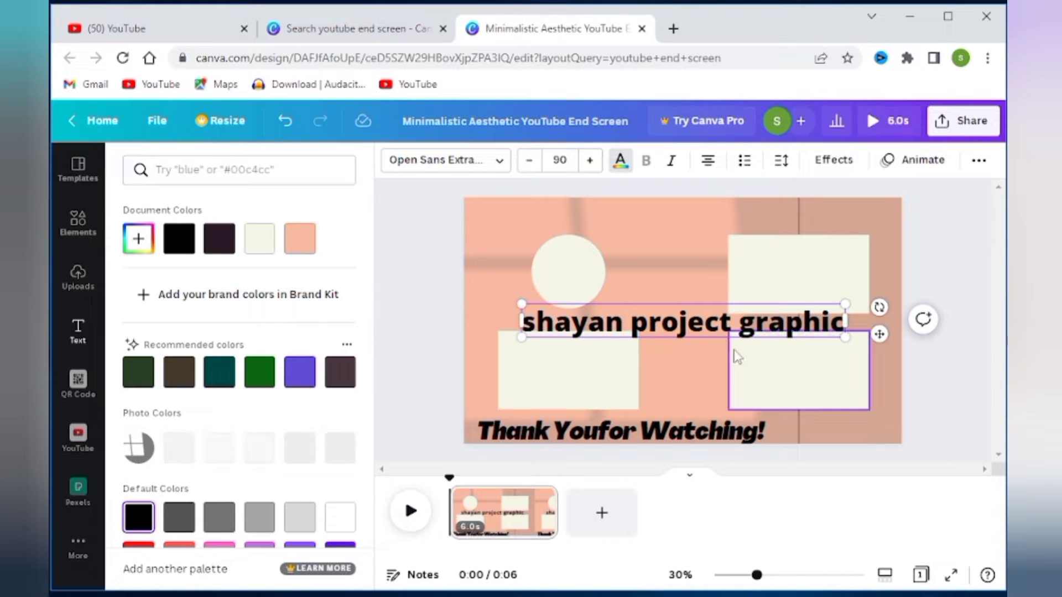
Move the channel-name heading to the page's upper edge and nudge the circle slightly down beneath it
left_click_drag(705, 341, 655, 239)
left_click(78, 332)
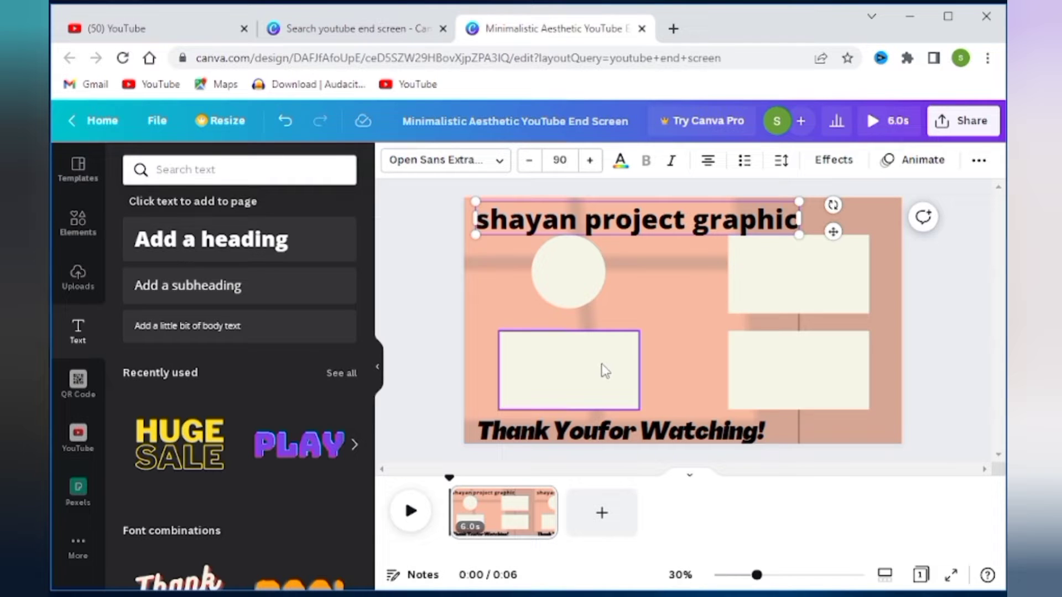
left_click(434, 317)
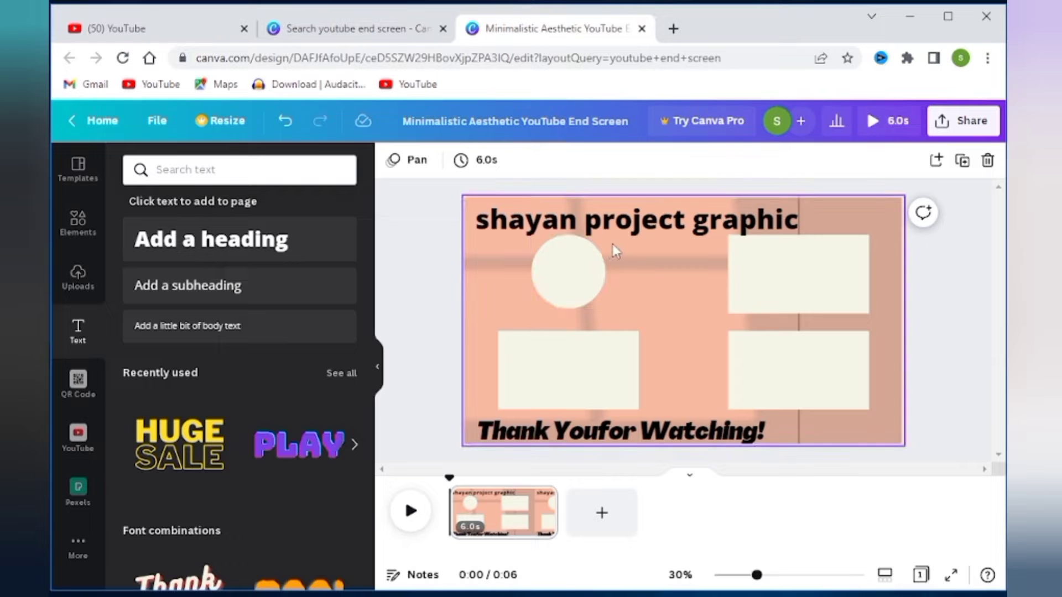
left_click(692, 432)
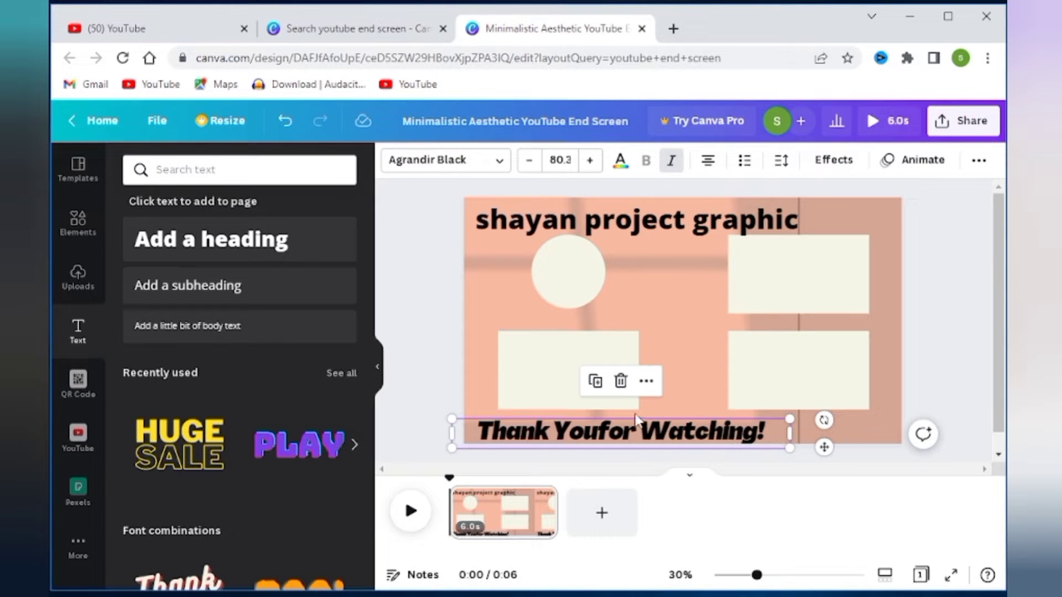
left_click_drag(581, 269, 583, 275)
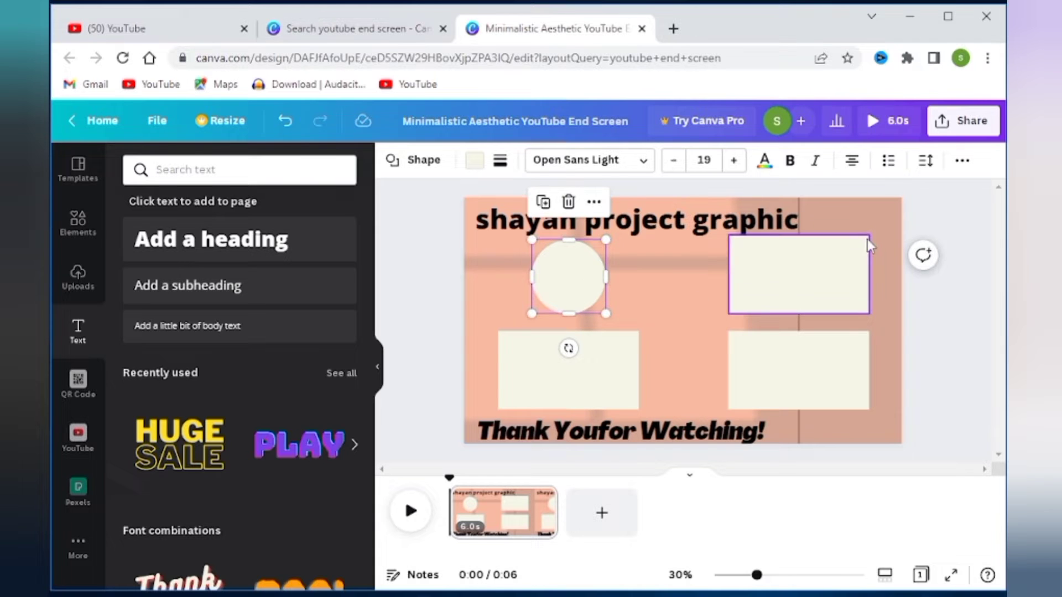
left_click(917, 327)
Search the elements library for "phone icons" and browse the results
left_click(78, 277)
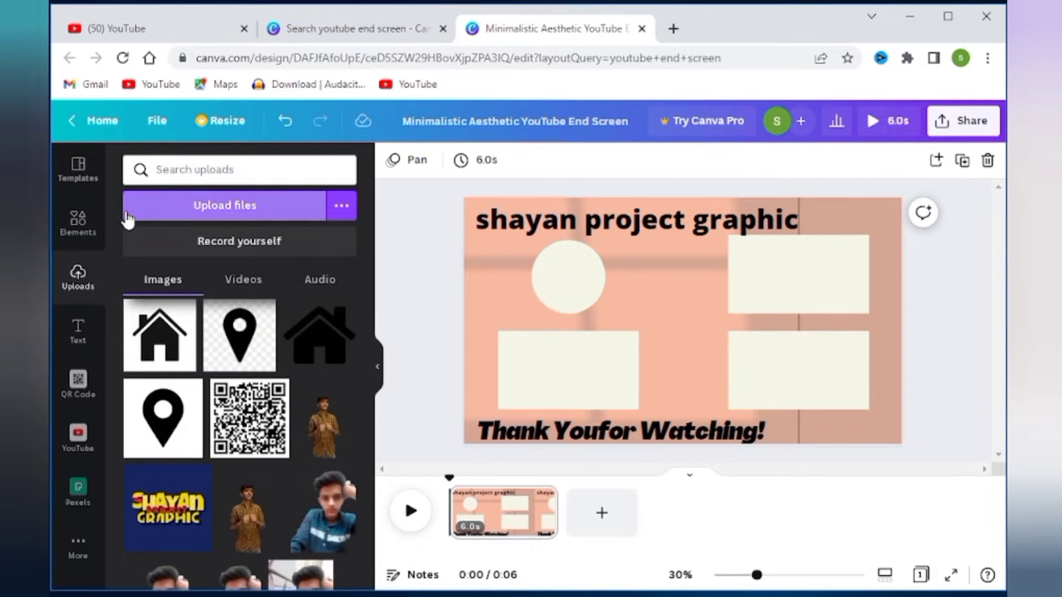
left_click(78, 224)
left_click(308, 169)
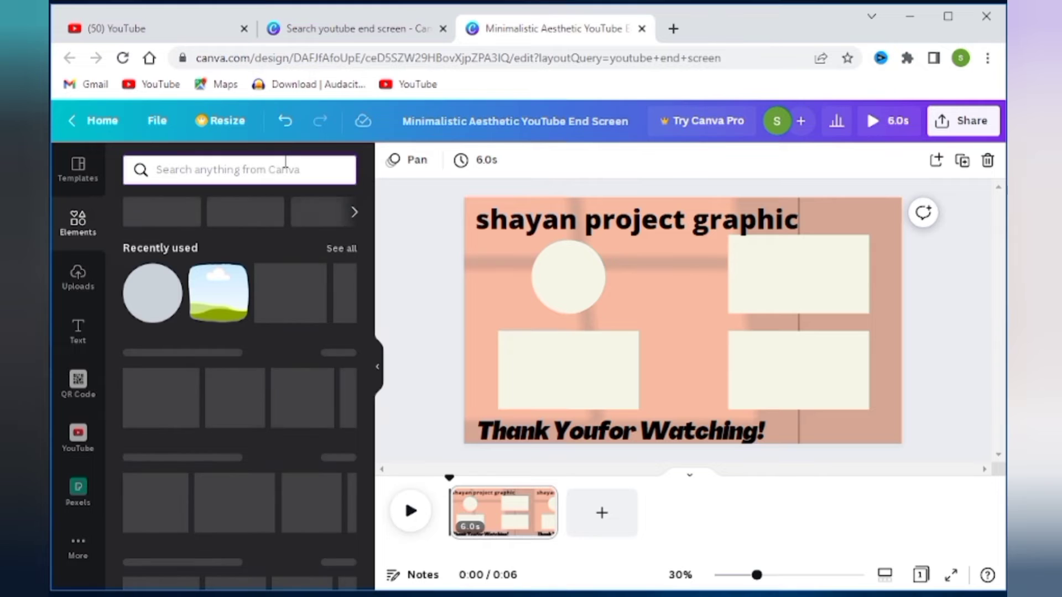
type("phon")
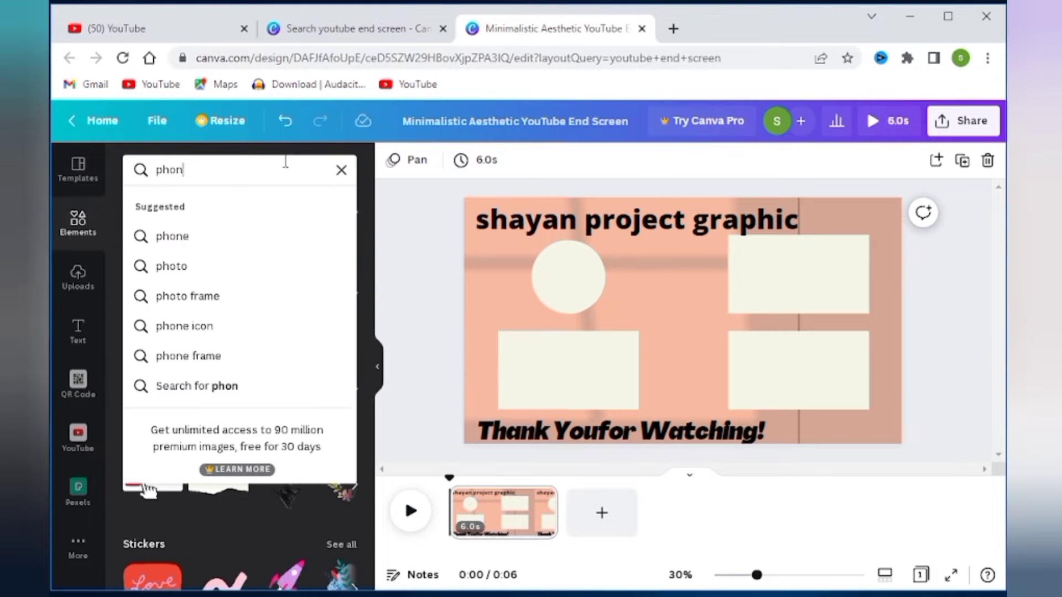
type("e icons")
key("Return")
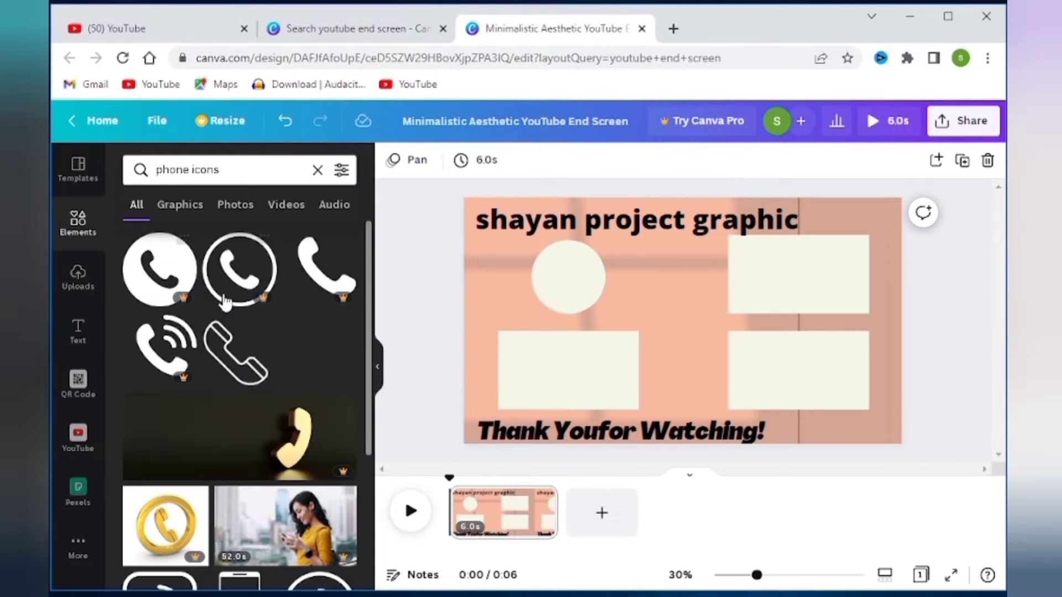
scroll(370, 321, "down", 1)
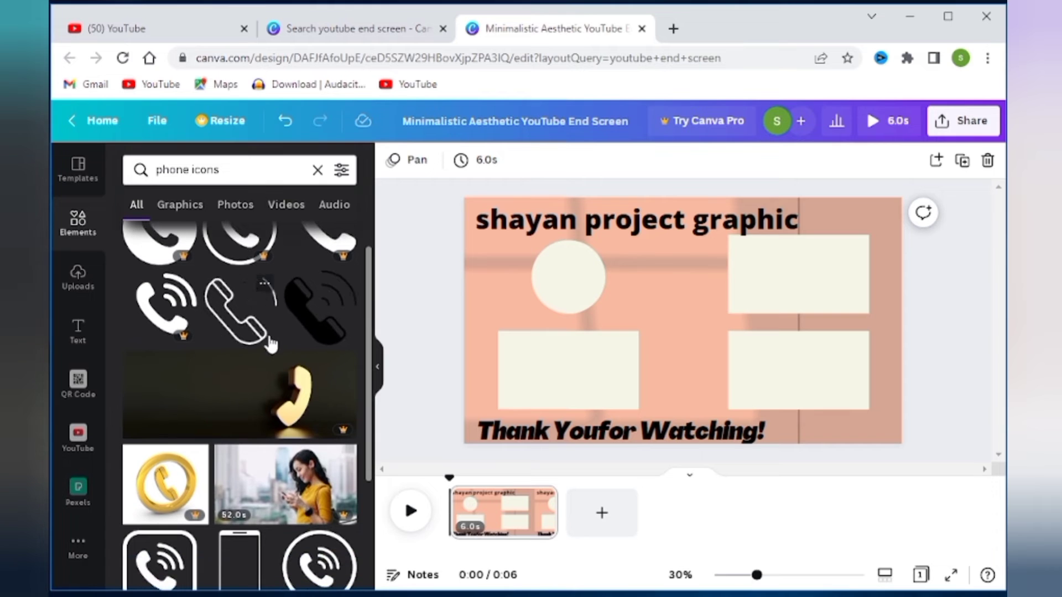
left_click_drag(370, 329, 406, 343)
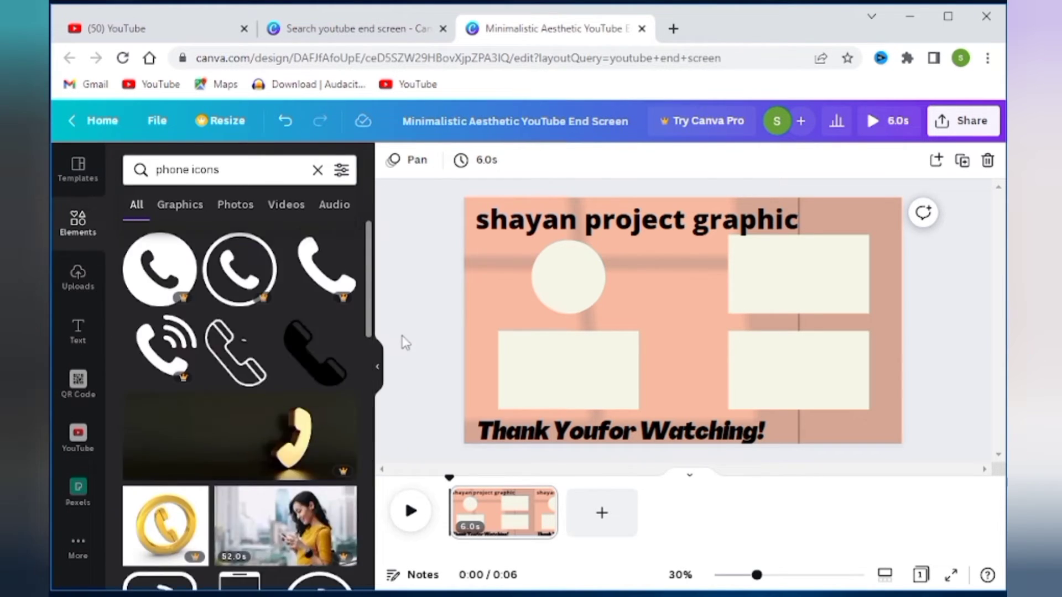
Change the channel-name heading's text colour to green
left_click(570, 227)
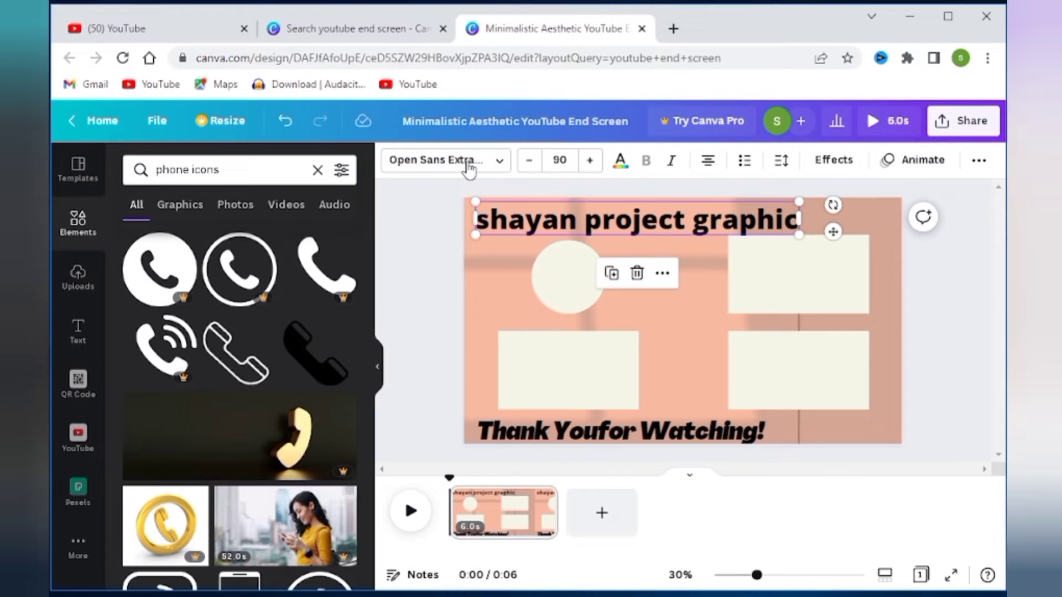
left_click(620, 160)
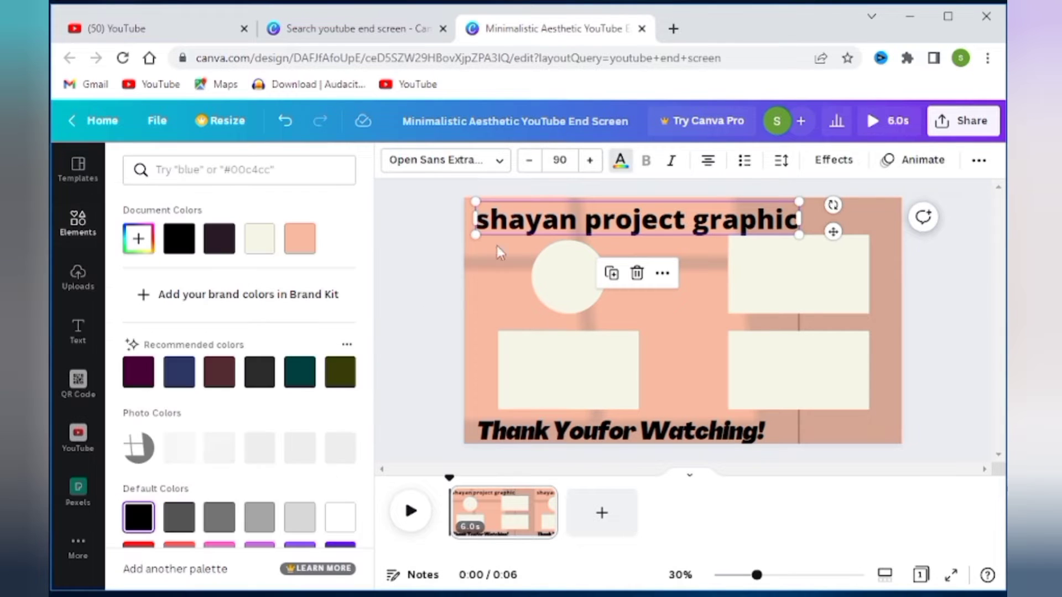
left_click(347, 379)
scroll(349, 380, "down", 3)
left_click(340, 419)
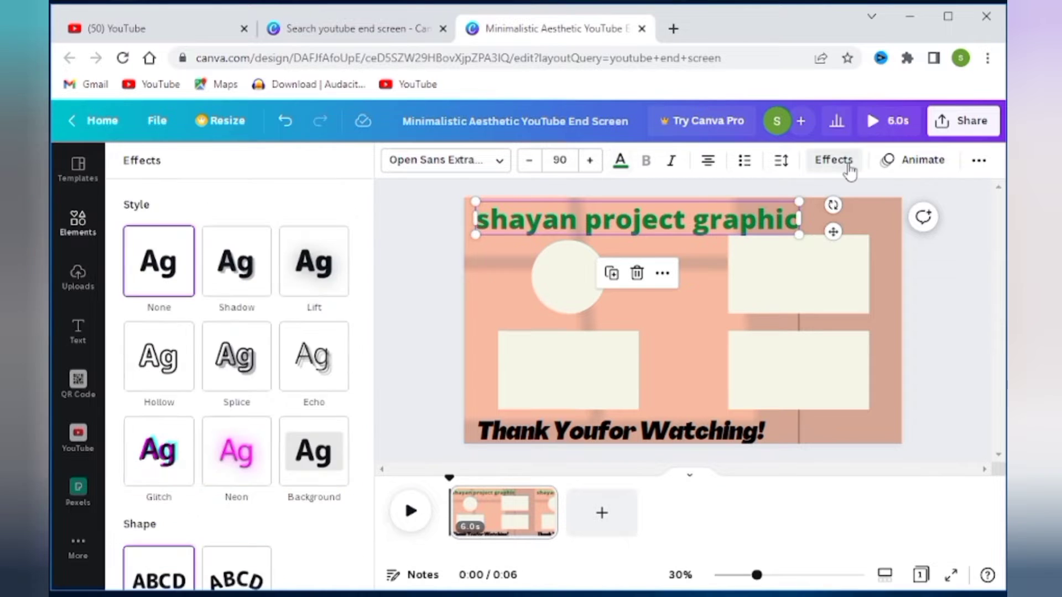
Apply the Shadow text effect to the channel-name heading and make the shadow black
left_click(269, 280)
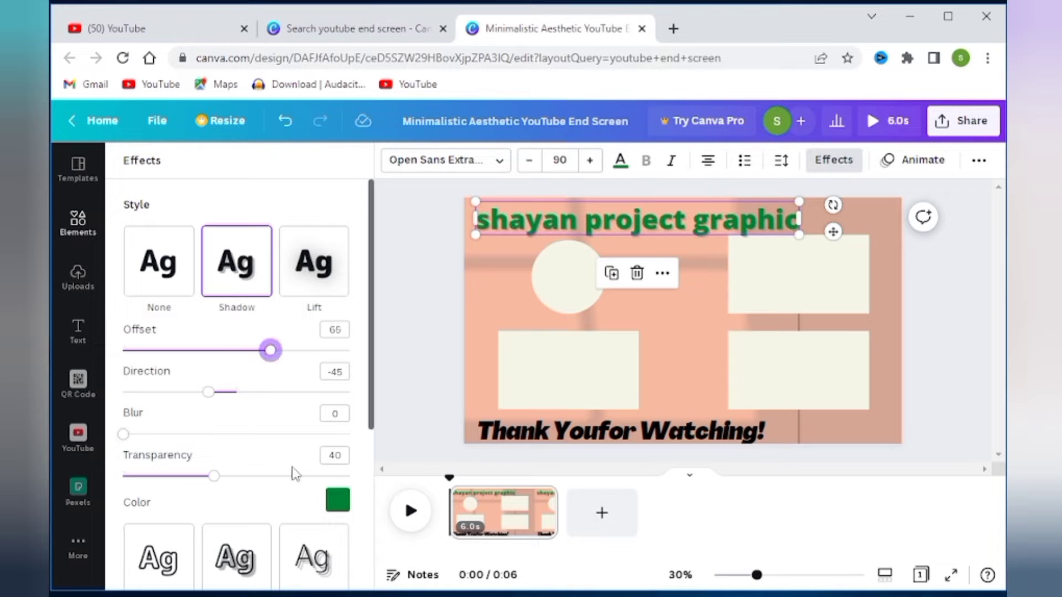
left_click(338, 501)
left_click(356, 311)
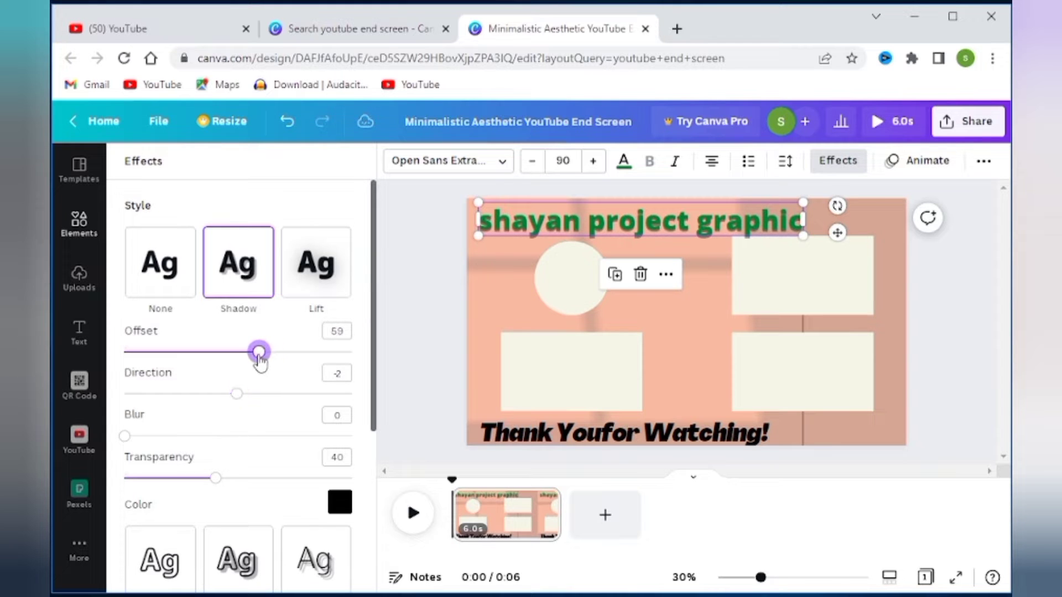
Set the heading's shadow to offset 31, direction 0, blur 10 and transparency 75
left_click_drag(761, 577, 818, 577)
left_click_drag(1002, 322, 1001, 226)
left_click_drag(258, 353, 218, 360)
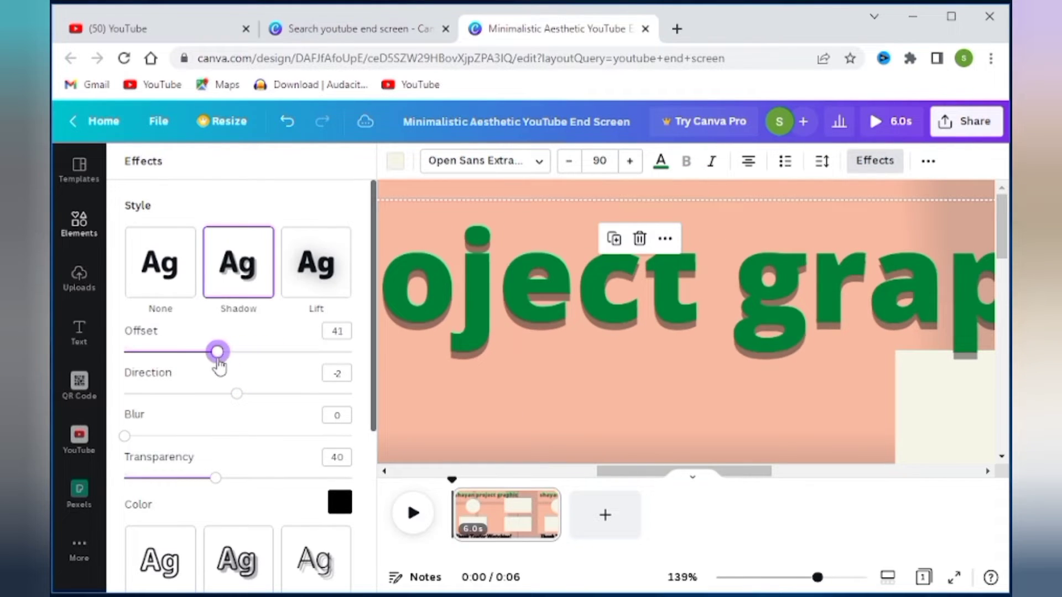
left_click_drag(216, 479, 298, 487)
left_click_drag(224, 355, 198, 354)
mouse_move(134, 440)
left_mouse_down()
mouse_move(213, 443)
mouse_move(150, 448)
left_mouse_up()
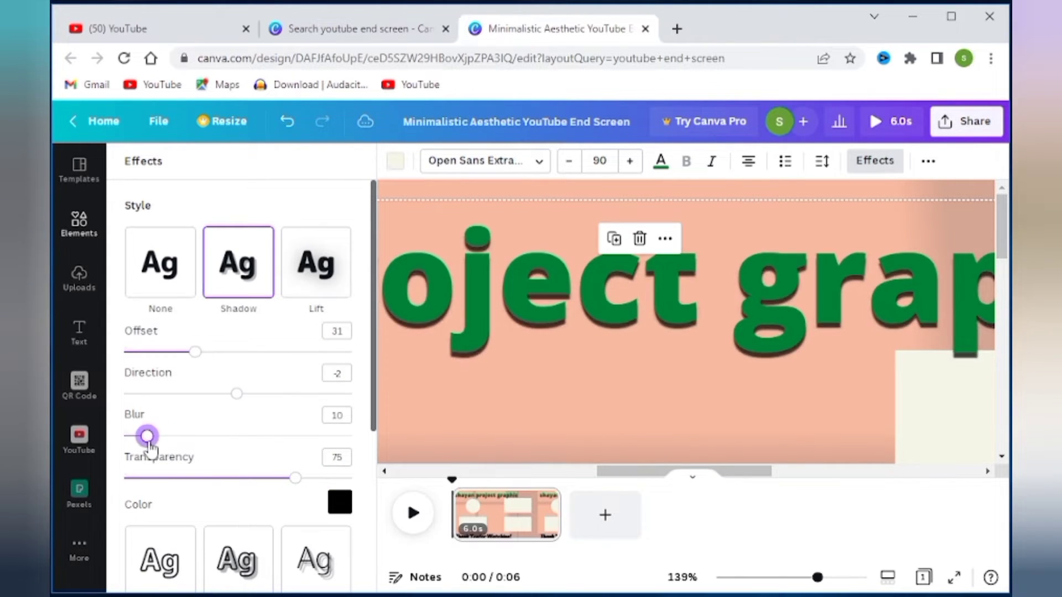
left_click_drag(237, 395, 238, 394)
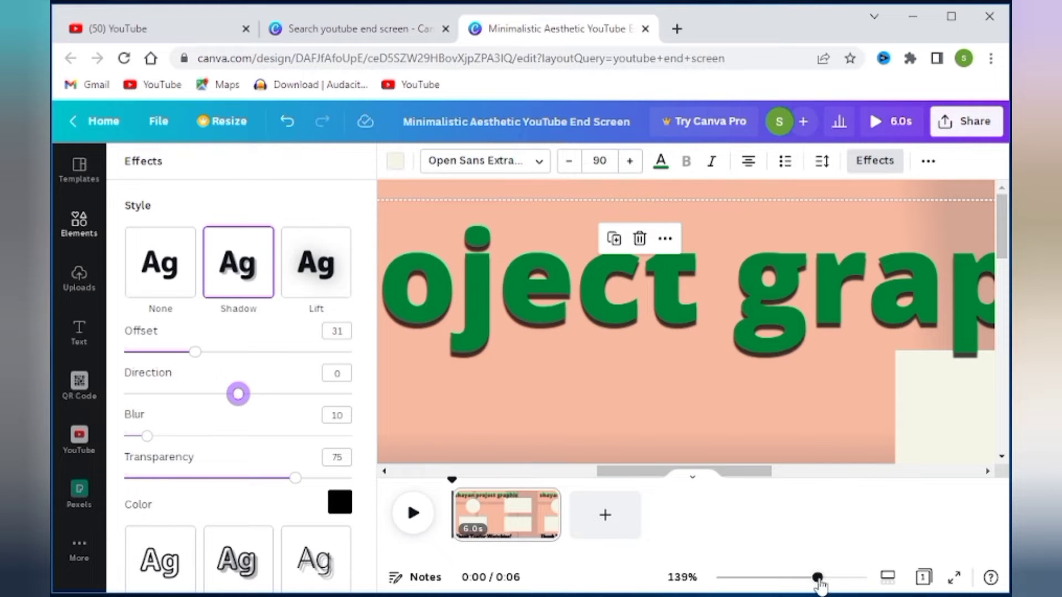
left_click_drag(817, 579, 760, 577)
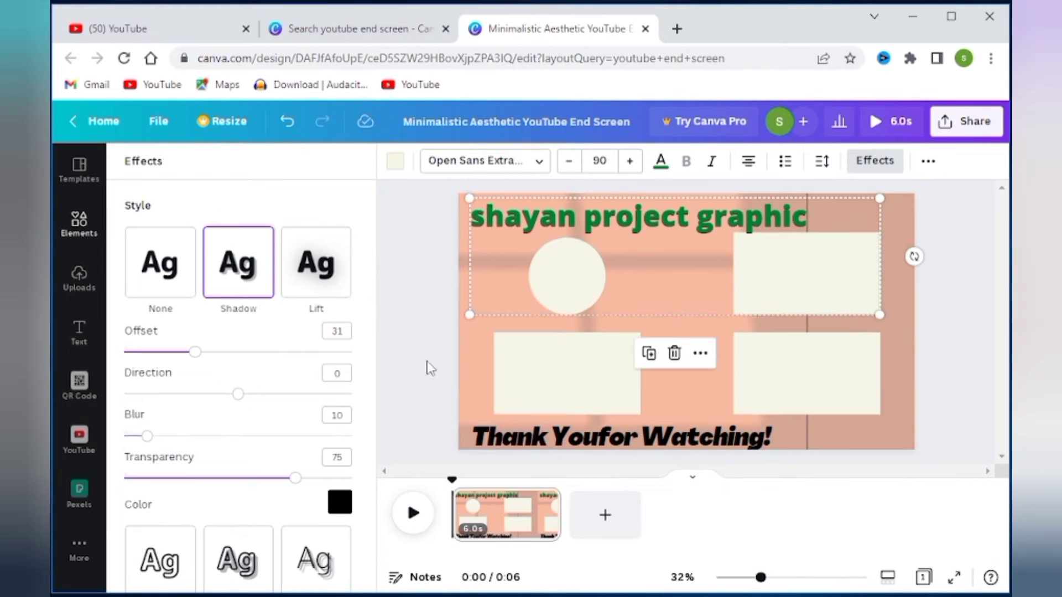
left_click(432, 369)
Match the thank-you text's colour to the heading's green, #008037
left_click(539, 446)
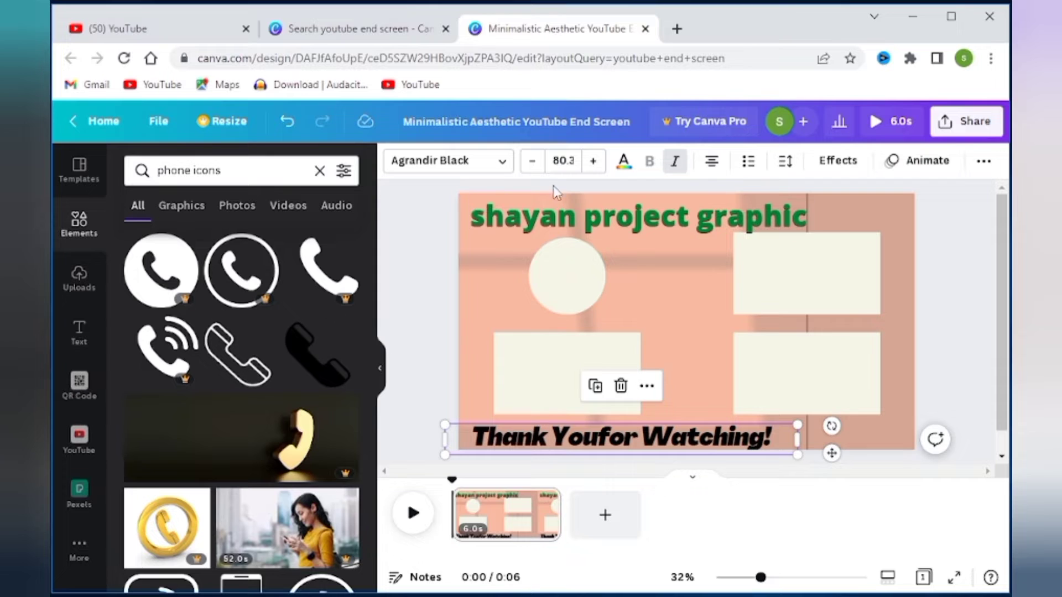
left_click(623, 161)
left_click(140, 239)
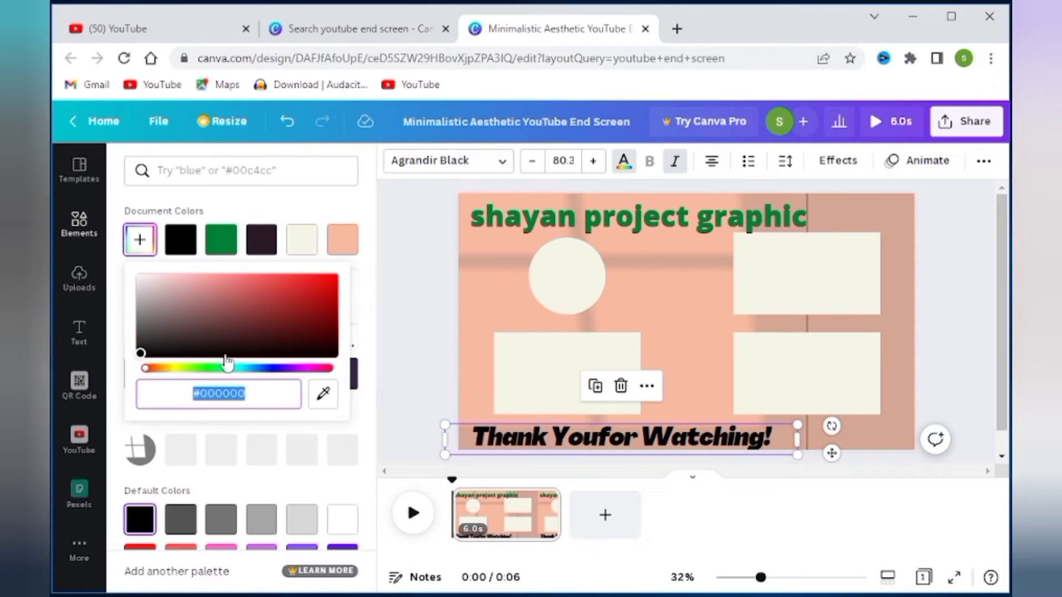
left_click(323, 393)
left_click(636, 213)
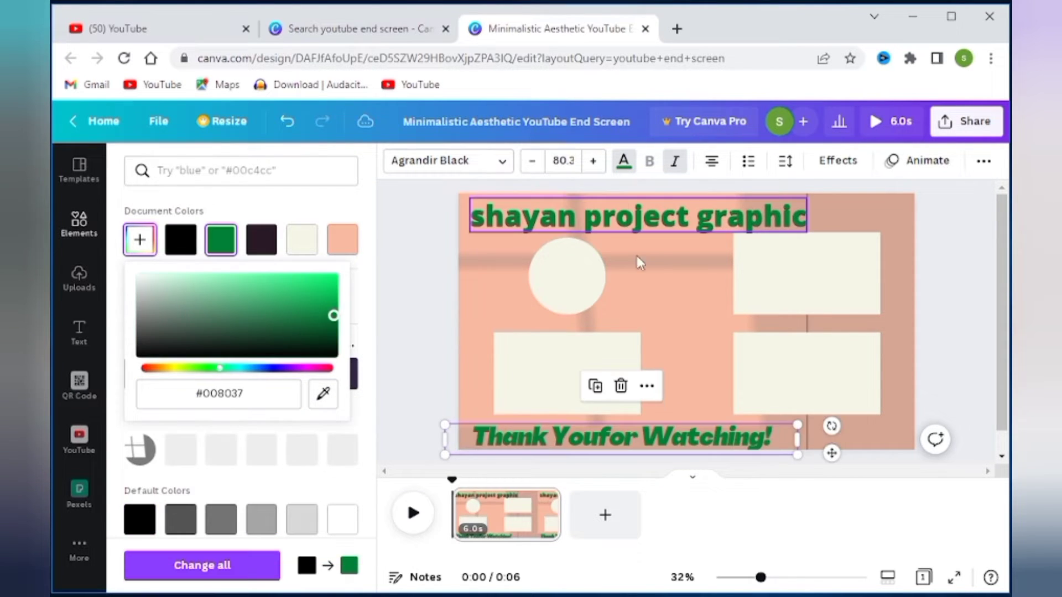
Apply the Shadow text effect to the thank-you text and make the shadow black
left_click(841, 160)
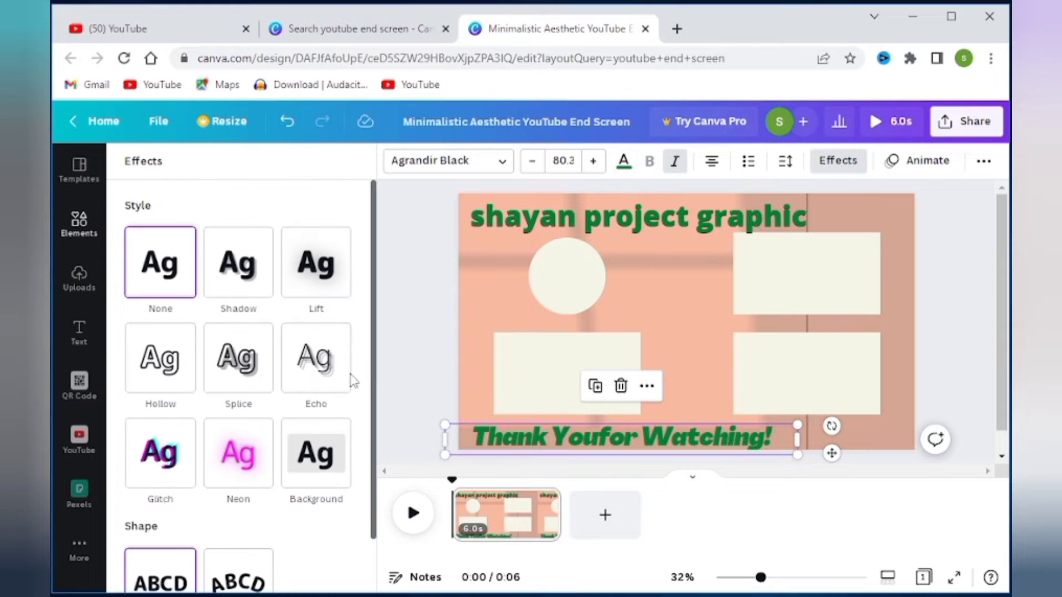
left_click(253, 265)
left_click(340, 503)
left_click(146, 349)
left_click(363, 354)
Set the thank-you text's shadow to offset 35, direction -21, blur 11 and transparency 68
left_click_drag(761, 577, 794, 577)
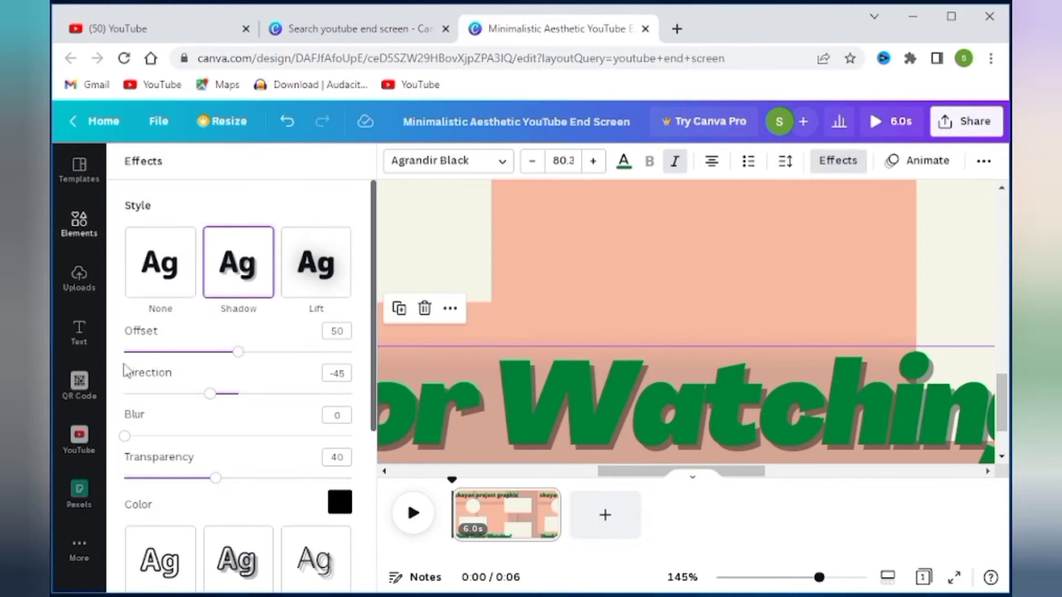
mouse_move(238, 351)
left_mouse_down()
mouse_move(254, 351)
mouse_move(231, 352)
left_mouse_up()
left_click_drag(210, 394, 205, 360)
left_click_drag(216, 478, 268, 462)
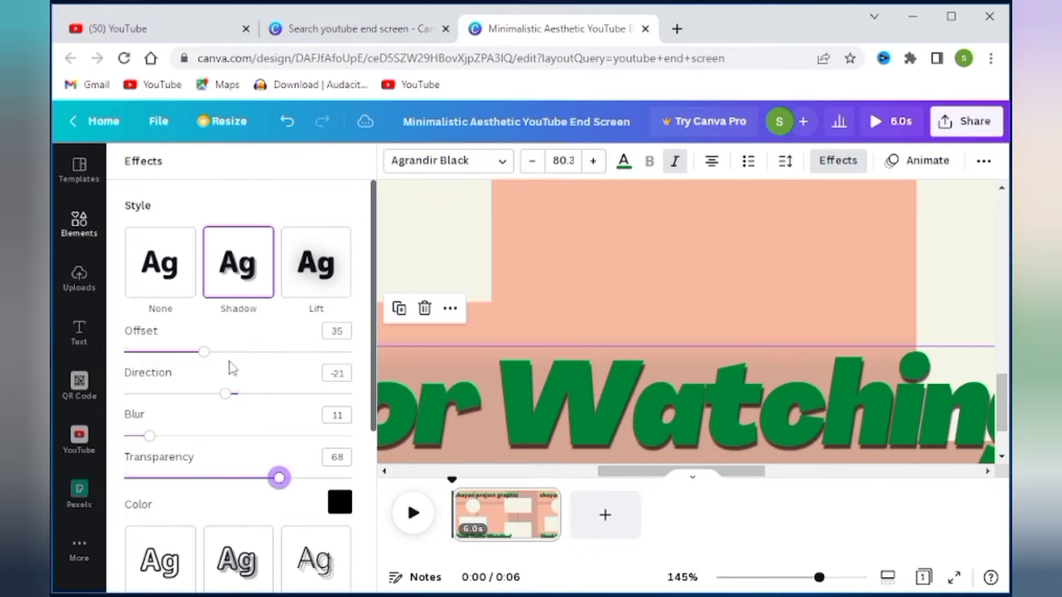
Fine-tune the direction and offset of the thank-you text's shadow
mouse_move(225, 394)
left_mouse_down()
mouse_move(212, 395)
mouse_move(223, 396)
left_mouse_up()
left_click_drag(204, 352, 210, 354)
left_click(583, 307)
Narrow the thank-you text's box to fit its wording and move it slightly up and left
left_click_drag(835, 585, 765, 584)
left_click(450, 270)
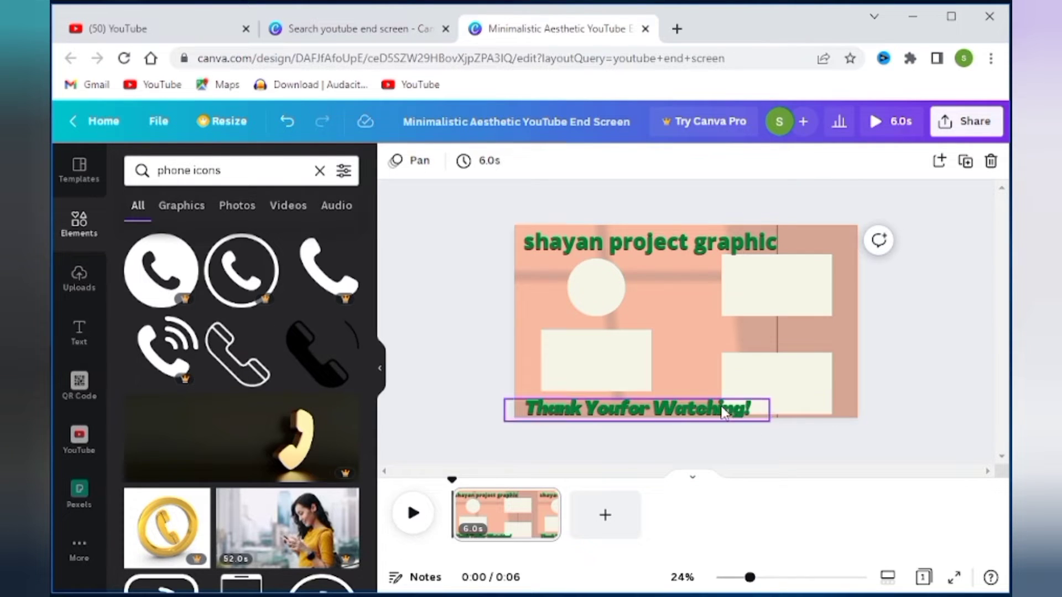
left_click(735, 420)
left_click_drag(771, 410, 740, 396)
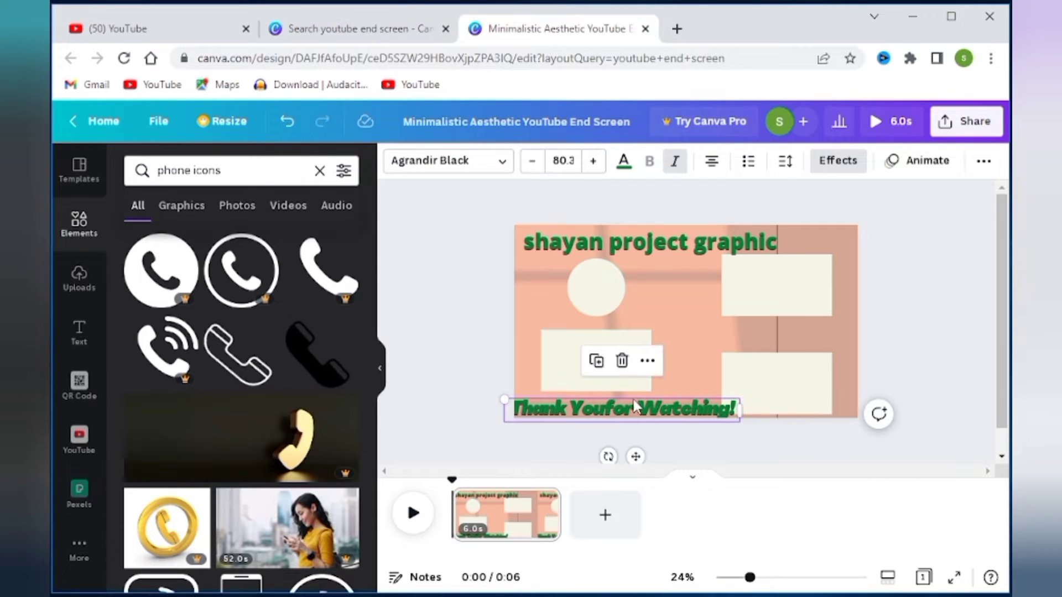
left_click_drag(636, 457, 630, 448)
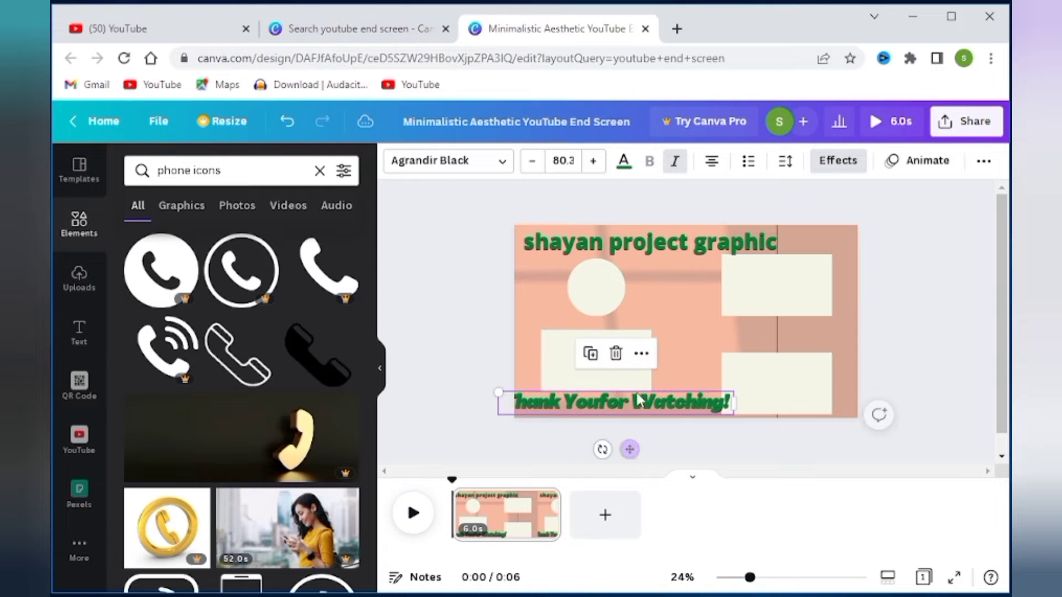
Shift the two right-hand rectangles toward the page's right edge and reposition the thank-you text in the free space beside them
left_click_drag(692, 275, 813, 366)
left_click_drag(778, 295, 796, 291)
left_click(703, 401)
left_click_drag(703, 398, 733, 408)
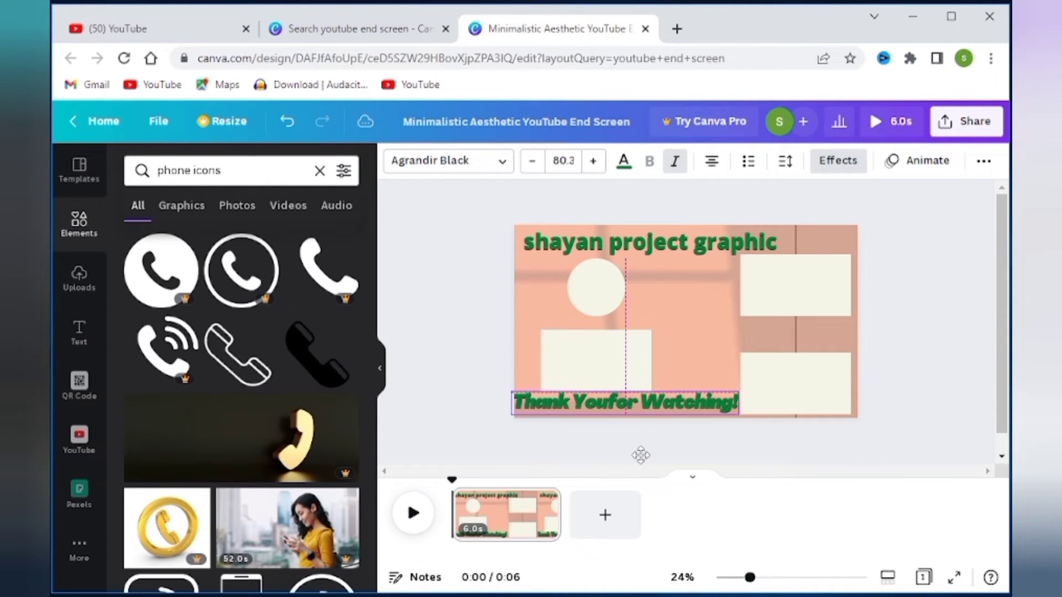
key("ctrl+z")
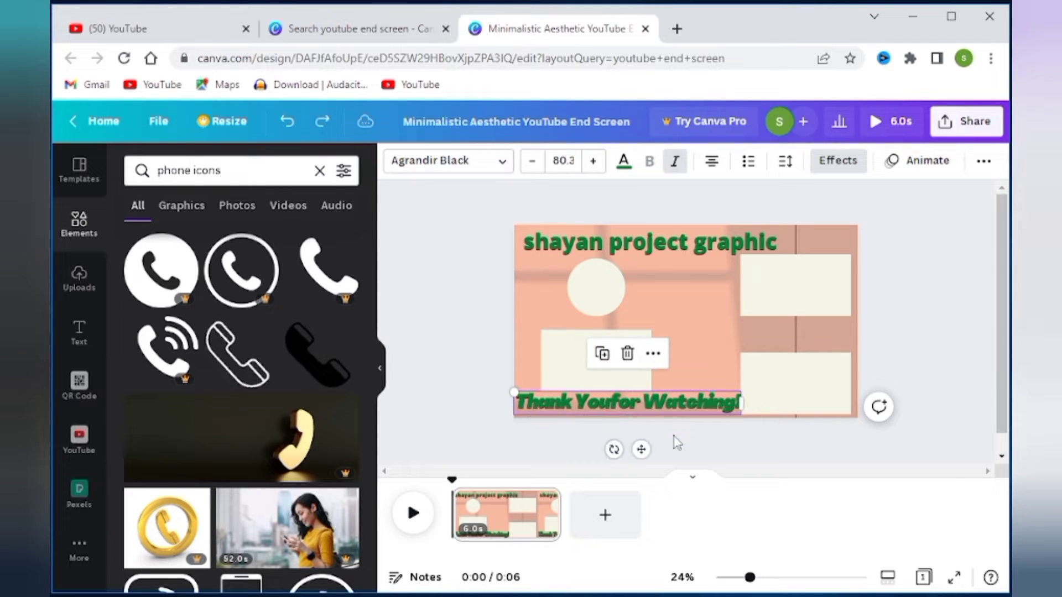
left_click(674, 436)
left_click(698, 400)
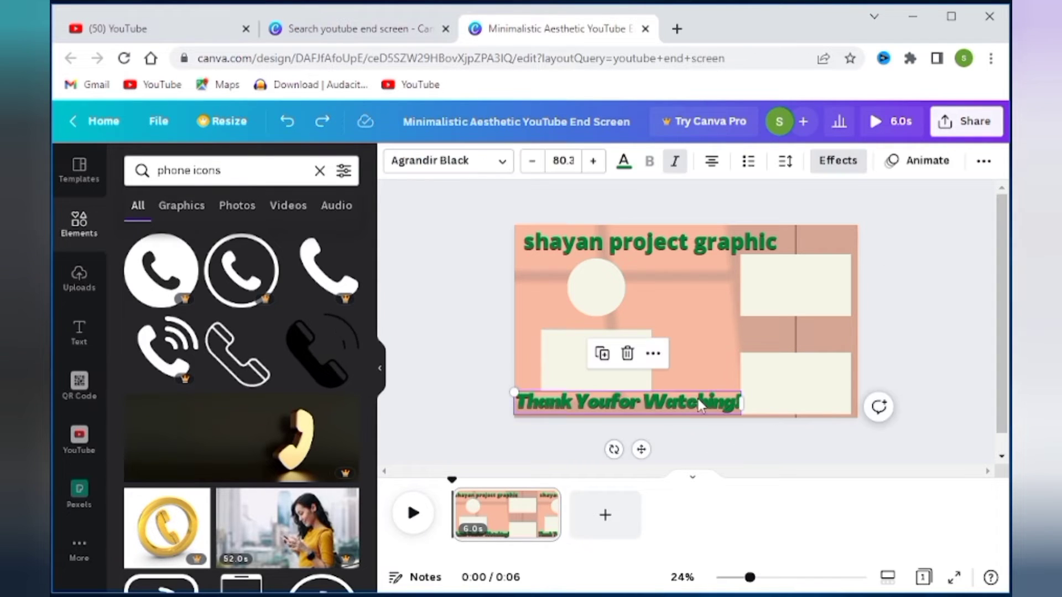
left_click_drag(698, 400, 704, 404)
Move the lower right-hand rectangle up beneath the upper one and nudge the upper one to leave a thin gap
left_click(799, 399)
left_click_drag(799, 398, 799, 362)
left_click(821, 290)
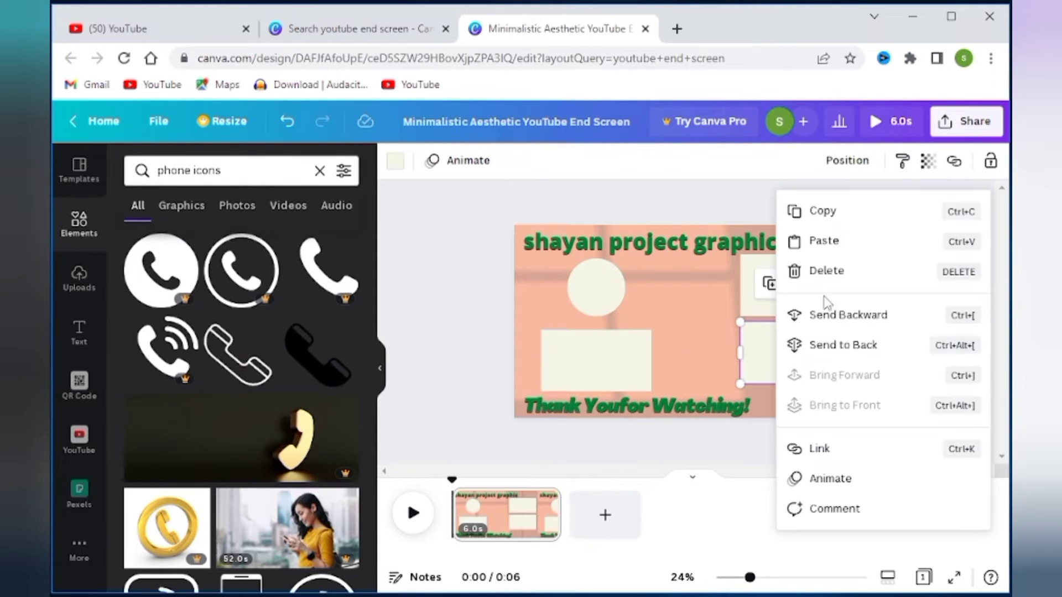
left_click(642, 305)
left_click(789, 287)
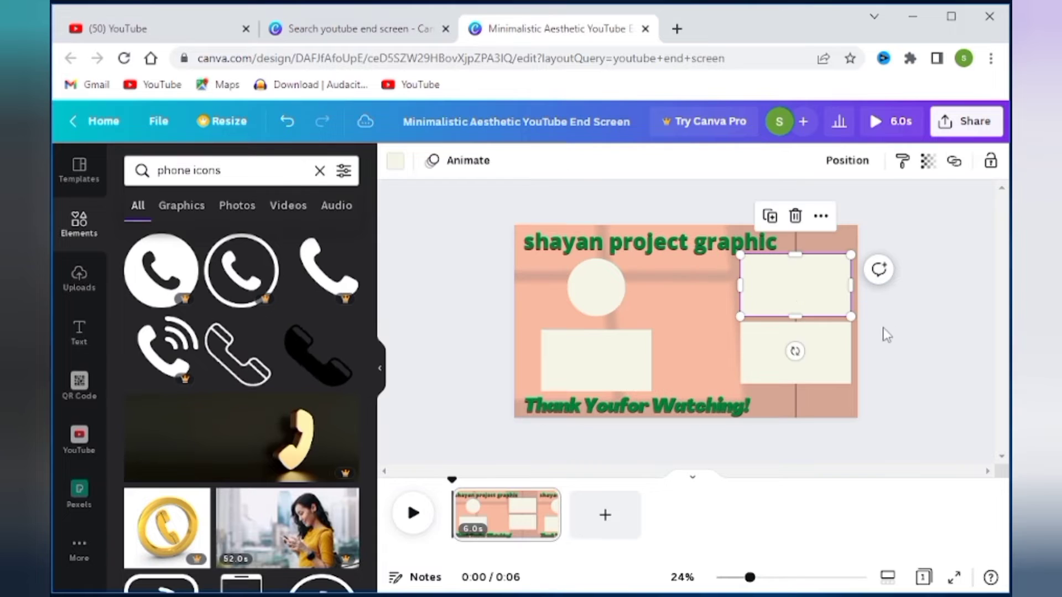
left_click(886, 336)
left_click(815, 292)
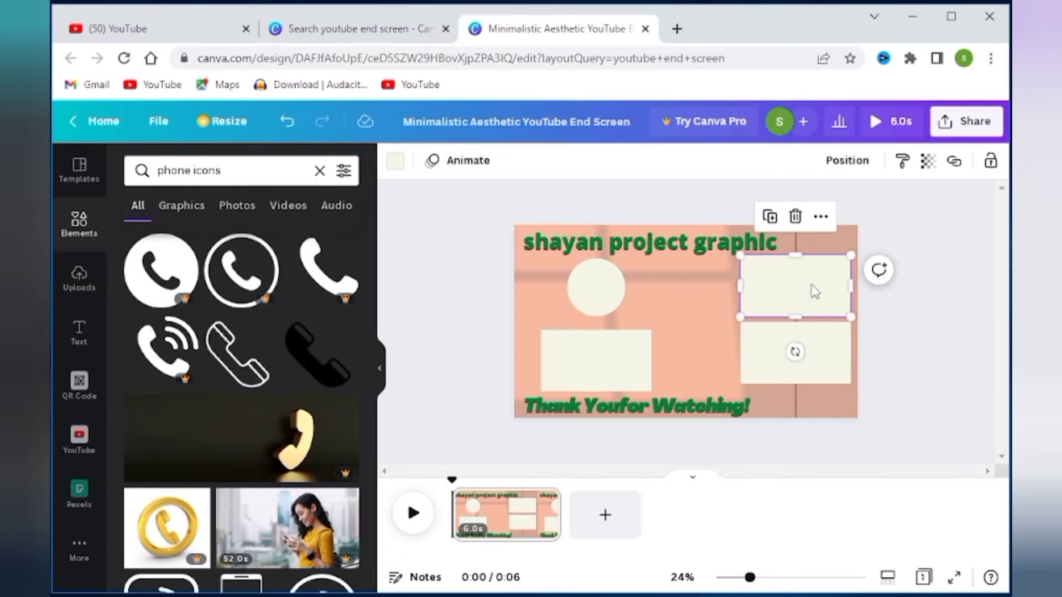
left_click_drag(815, 291, 811, 283)
left_click(936, 379)
left_click(815, 305)
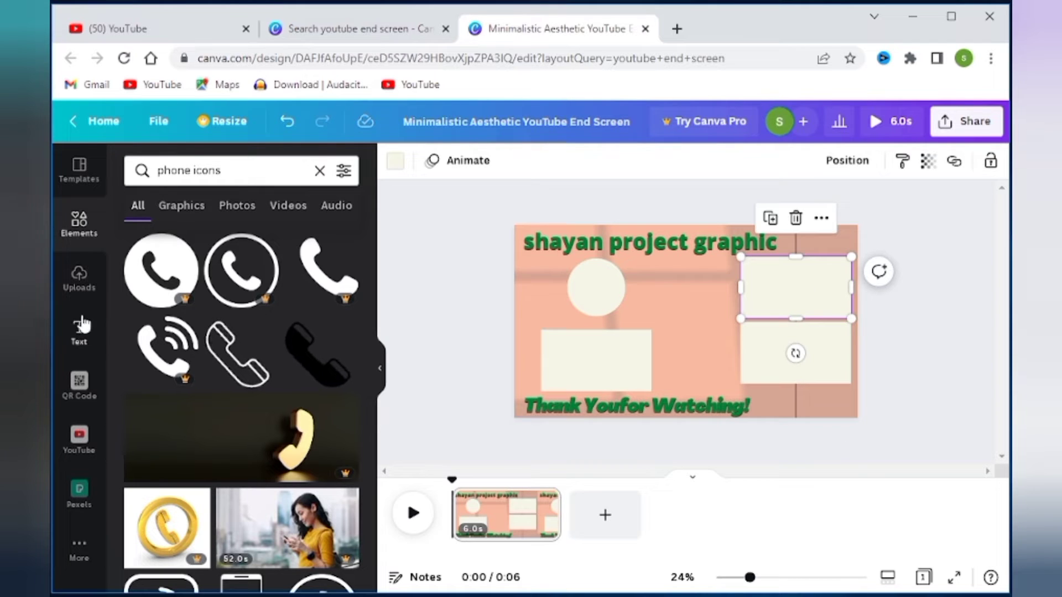
Search Pexels for "disco paper" and add the crumpled light-blue paper photo to the page
left_click(79, 275)
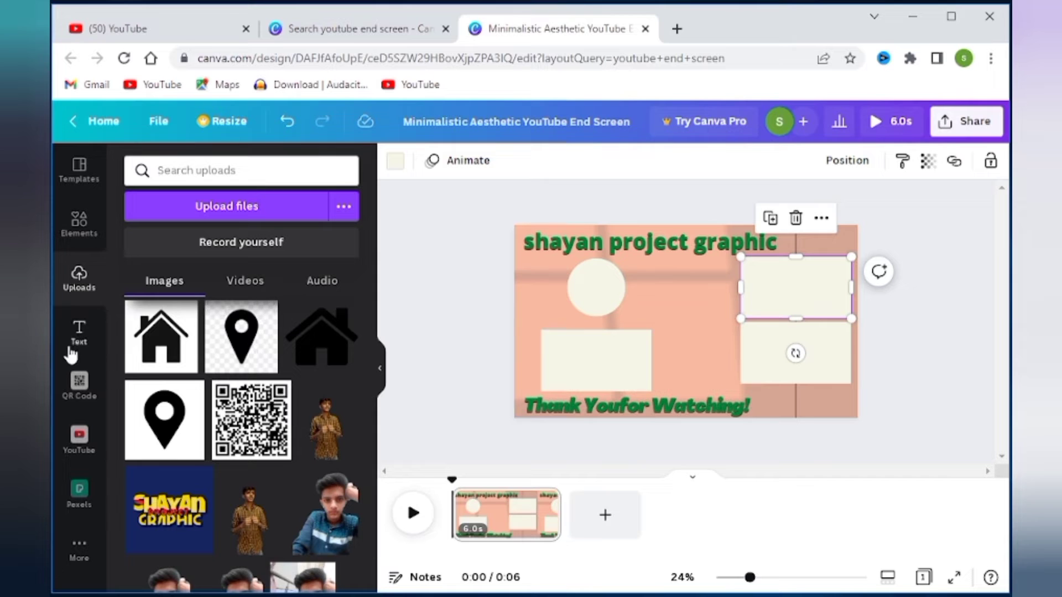
left_click(84, 218)
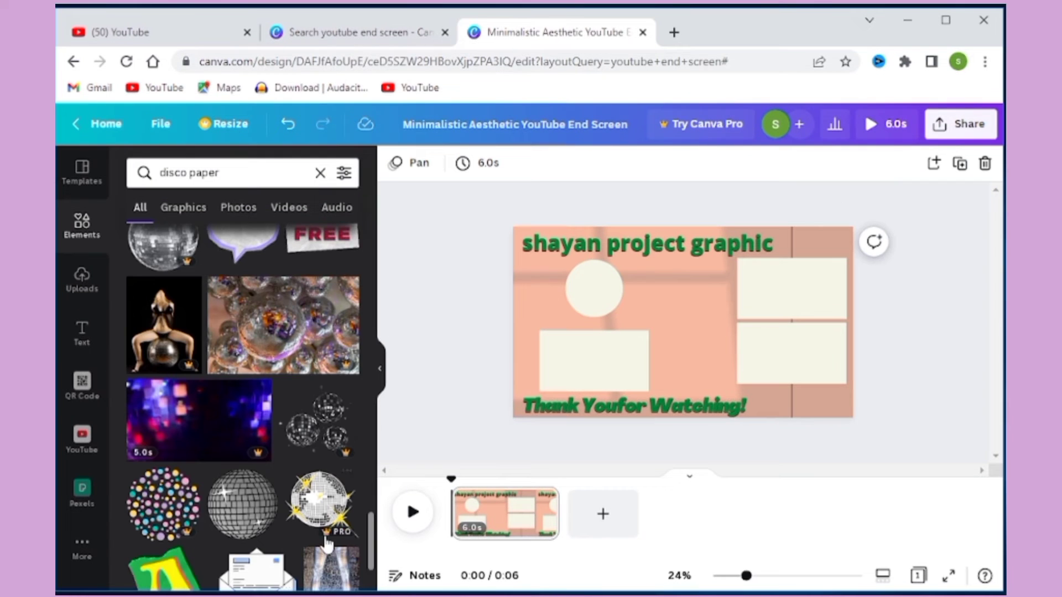
left_click(69, 490)
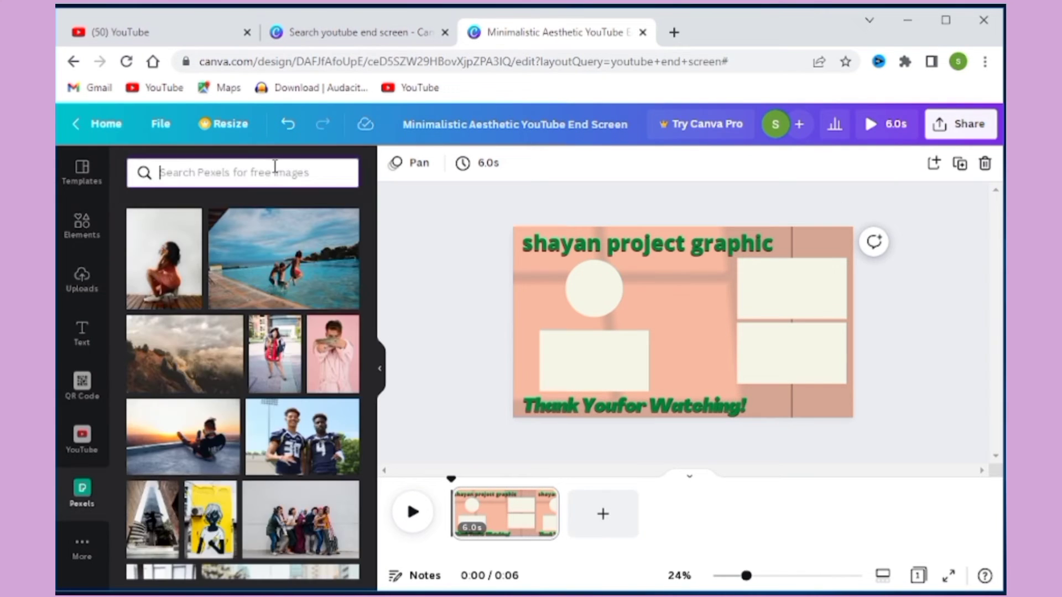
type("disco paper")
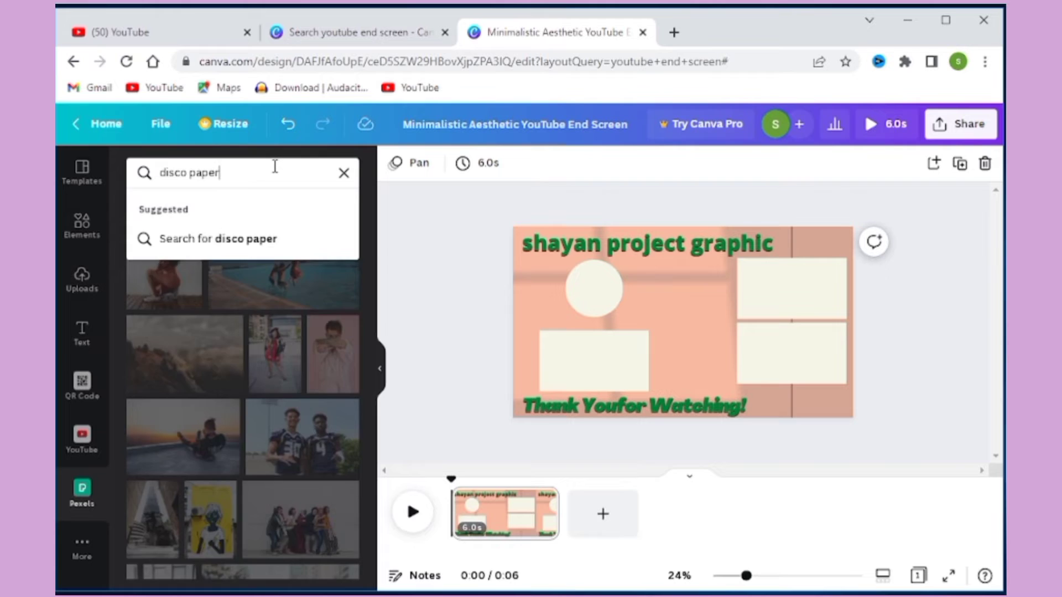
key("Return")
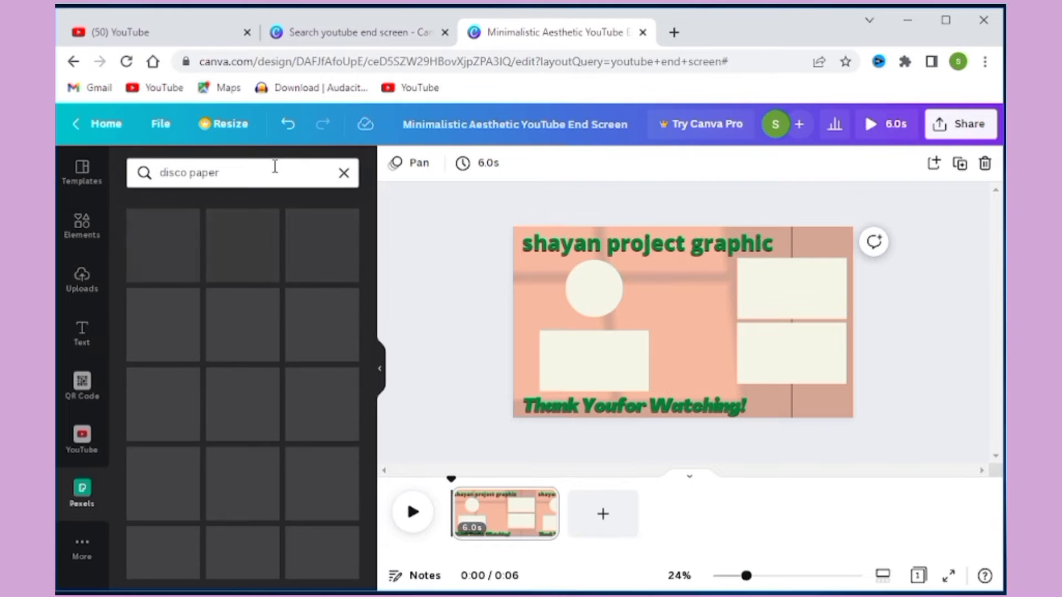
left_click_drag(374, 308, 412, 515)
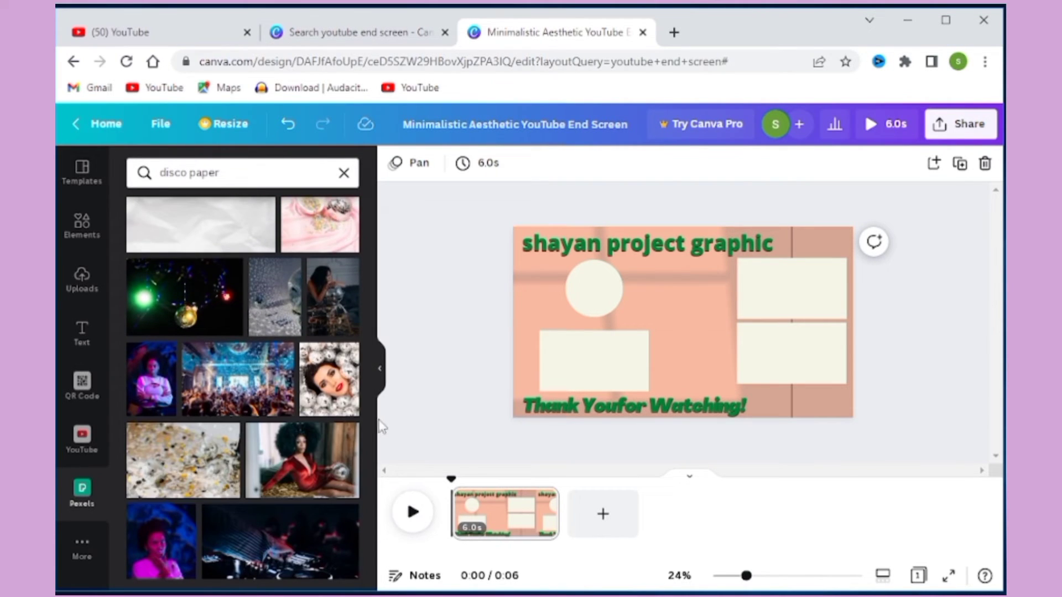
left_click_drag(375, 410, 389, 506)
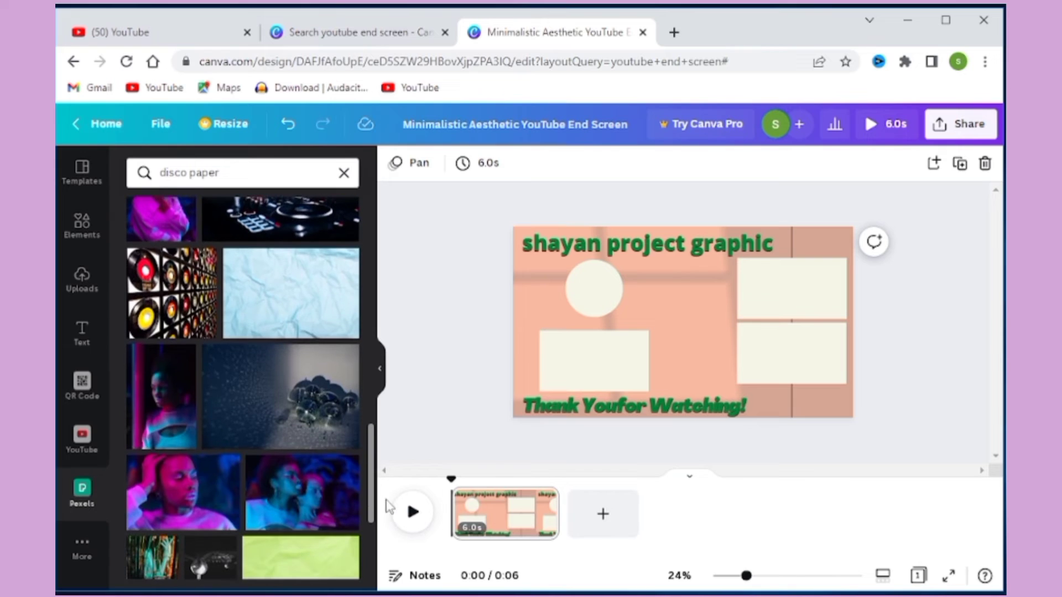
left_click(286, 303)
Bring the two right-hand rectangles forward, above the light-blue paper image
left_click_drag(683, 351, 736, 325)
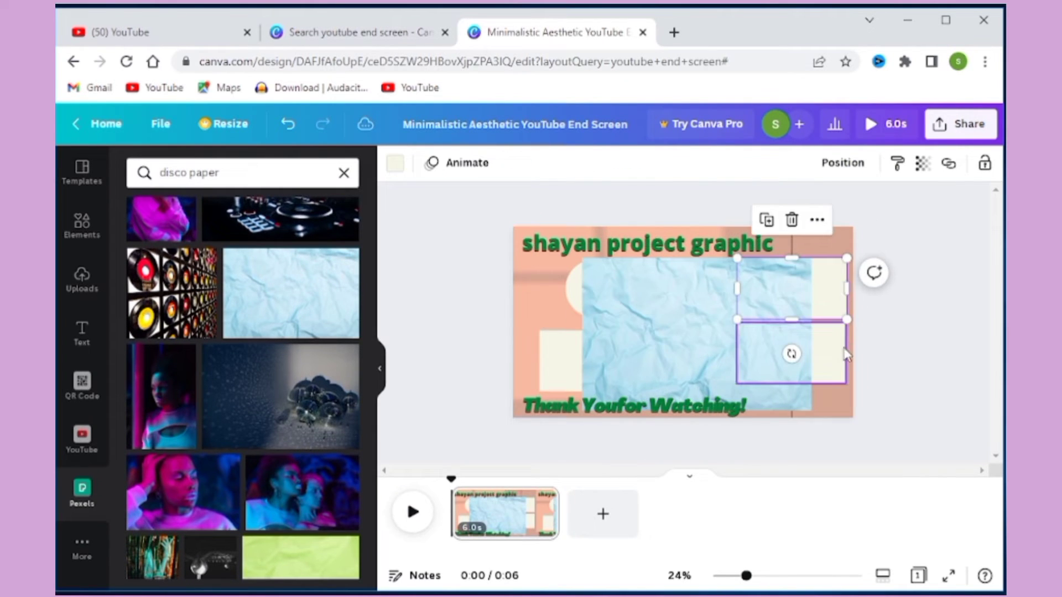
left_click(828, 354, "shift")
right_click(823, 273)
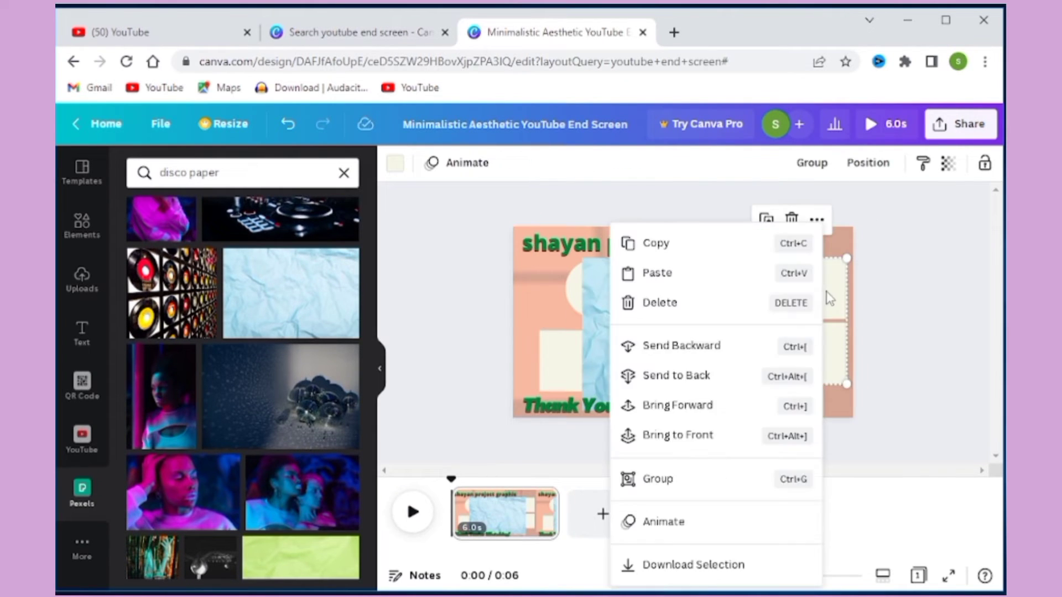
left_click(712, 406)
Rotate the paper image to -90° and resize it to sit behind the two right-hand rectangles
left_click_drag(688, 332, 754, 322)
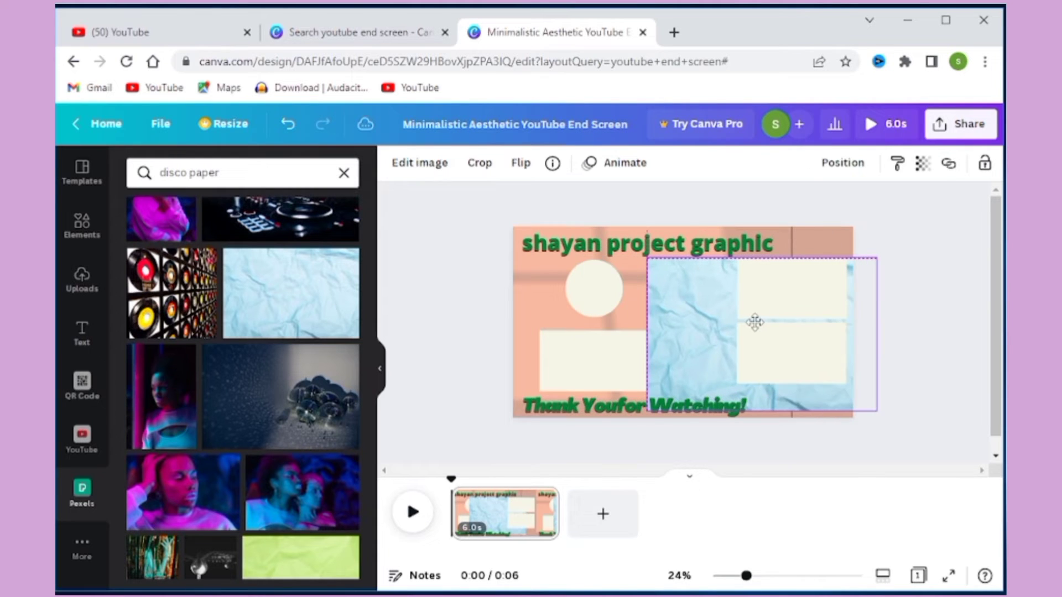
left_click_drag(879, 408, 854, 386)
left_click_drag(762, 419, 834, 331)
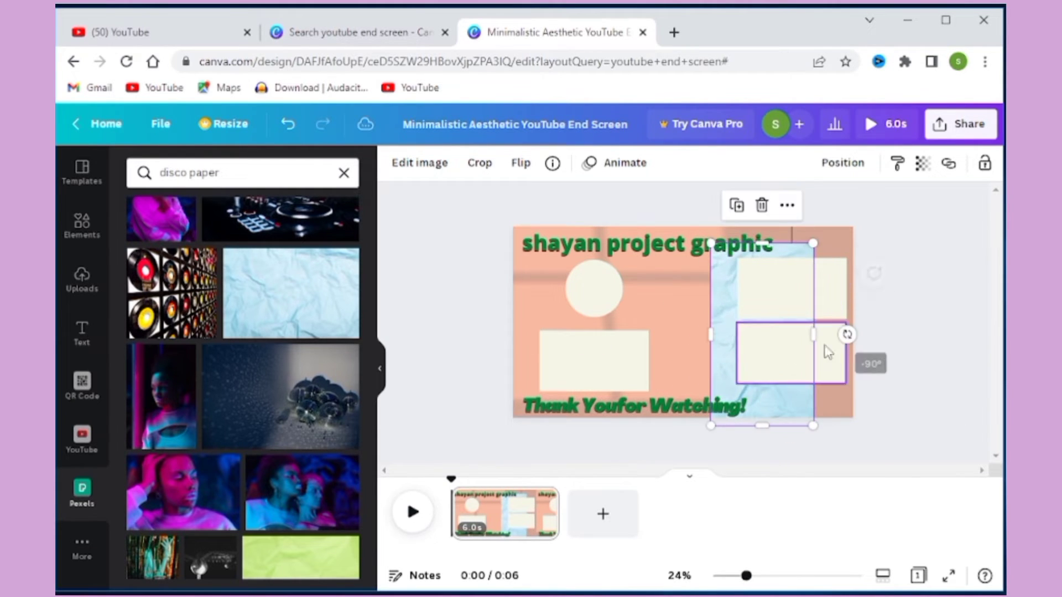
left_click_drag(798, 415, 835, 407)
mouse_move(745, 331)
left_mouse_down()
mouse_move(728, 338)
mouse_move(741, 338)
left_mouse_up()
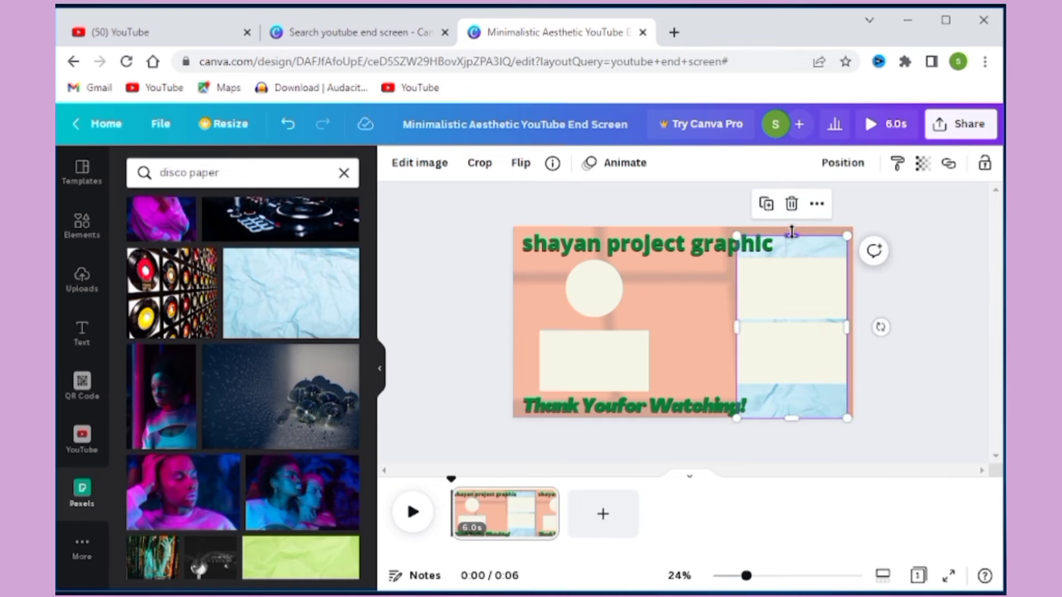
Trim the paper image's edges so it forms a narrow border around the two right-hand rectangles
left_click_drag(792, 237, 821, 242)
left_click_drag(792, 418, 805, 395)
left_click(893, 389)
left_click(837, 388)
left_click_drag(847, 321, 854, 325)
left_click(903, 387)
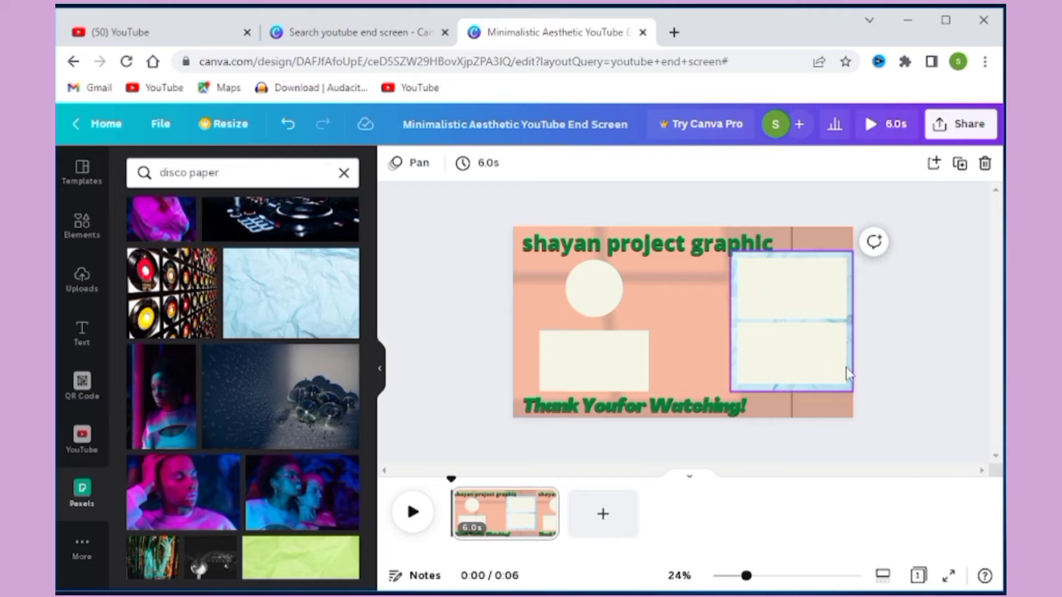
Add the light-blue paper photo again over the left-hand rectangle and bring that rectangle forward above it
left_click(354, 303)
left_click_drag(691, 320, 622, 346)
right_click(555, 359)
left_click_drag(622, 346, 649, 360)
left_click(621, 462)
Resize the second paper image into a narrow border around the left-hand rectangle and shift the thank-you text slightly right
left_click_drag(708, 419, 656, 378)
left_click_drag(619, 348, 654, 391)
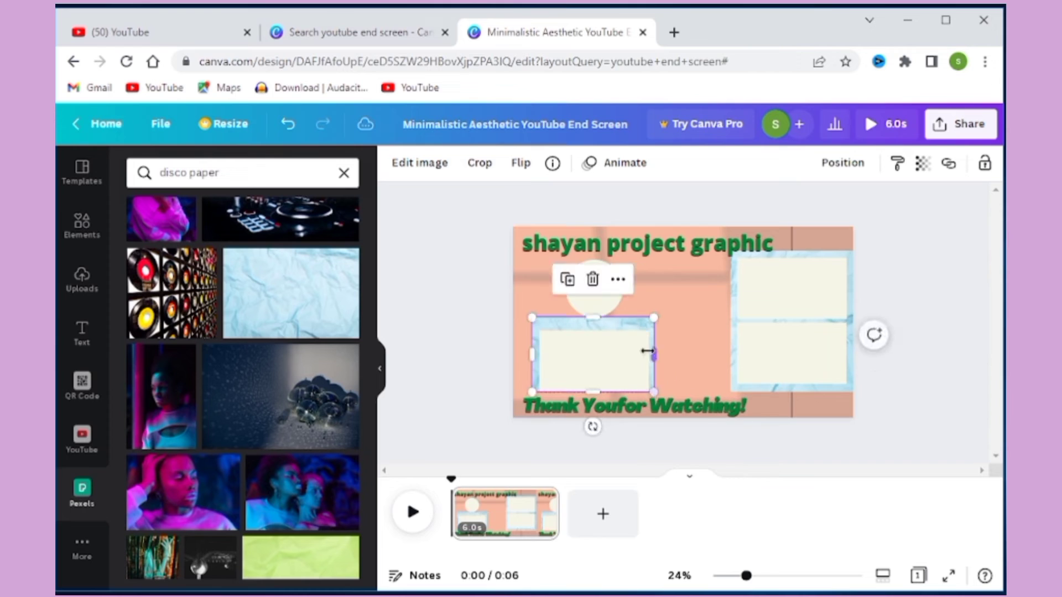
left_click_drag(648, 330, 657, 350)
left_click(486, 396)
left_click(652, 358)
left_click(668, 384)
left_click(499, 313)
left_click_drag(694, 400, 710, 400)
left_click(453, 349)
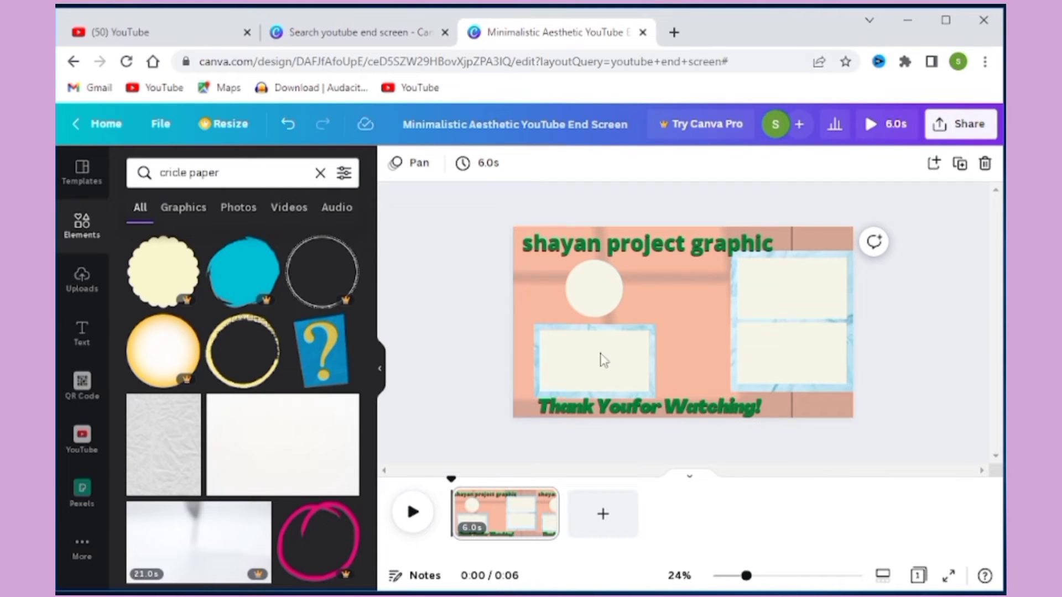
Duplicate the left-hand rectangle's paper border, move the copy over the circle and bring the circle forward above it
left_click(656, 330)
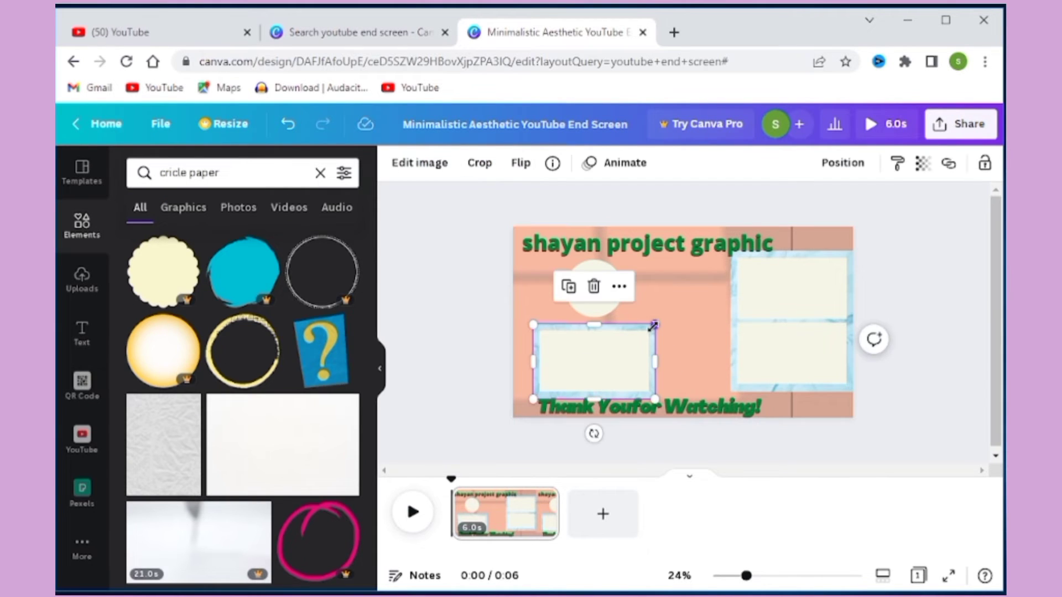
key("ctrl+d")
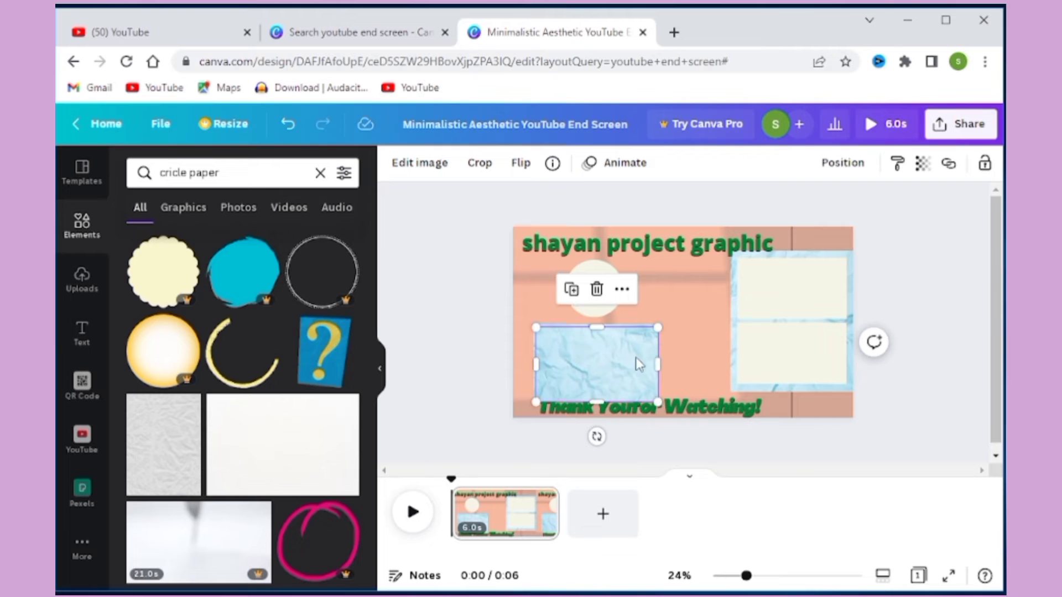
left_click_drag(636, 358, 638, 315)
left_click(592, 282)
right_click(595, 287)
left_click(639, 464)
Narrow the copied paper image to a roughly square frame around the circle
left_click_drag(556, 281, 564, 288)
left_click_drag(649, 288, 601, 316)
left_click(456, 225)
left_click(595, 288)
Trim the circle's paper frame so its top edge lines up with the top of the circle
left_click_drag(747, 576, 830, 576)
left_click_drag(681, 470, 555, 470)
left_click_drag(996, 332, 996, 249)
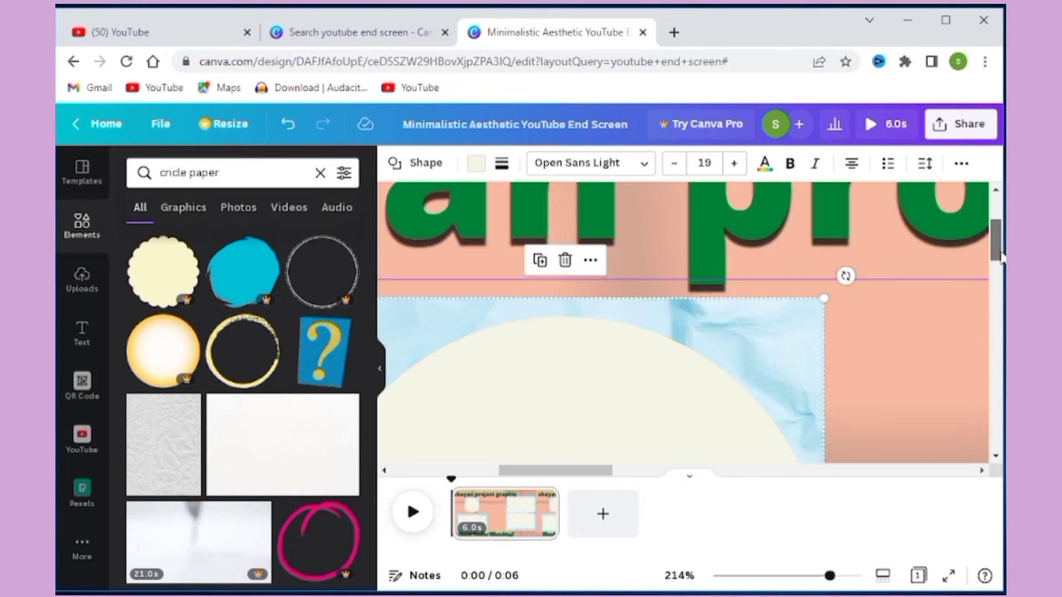
left_click(774, 326)
left_click_drag(573, 297, 572, 318)
scroll(633, 443, "down", 3)
scroll(609, 421, "left", 3)
left_click(574, 410)
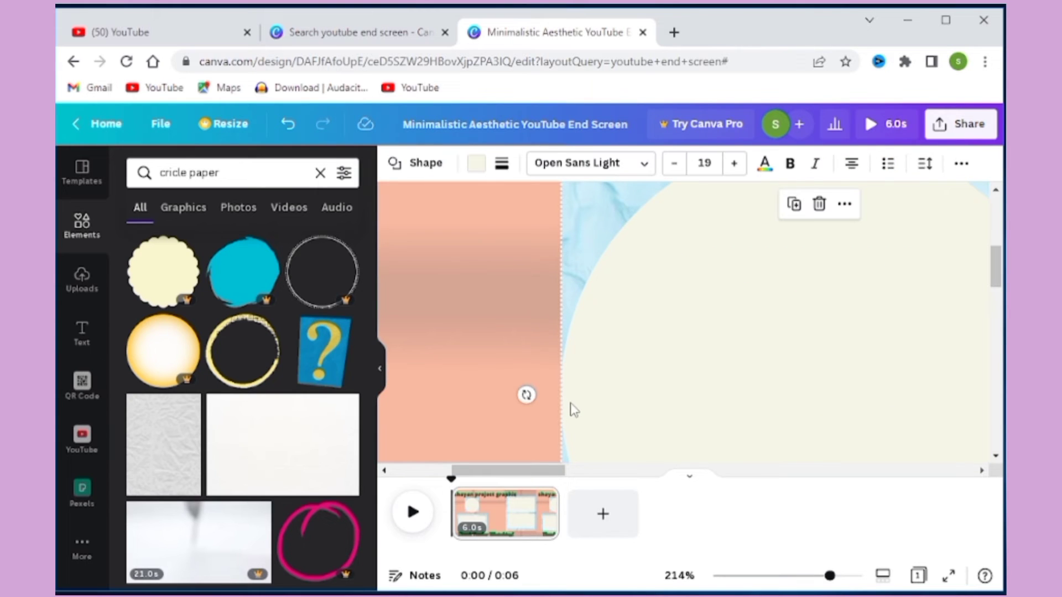
scroll(572, 409, "down", 10, "ctrl")
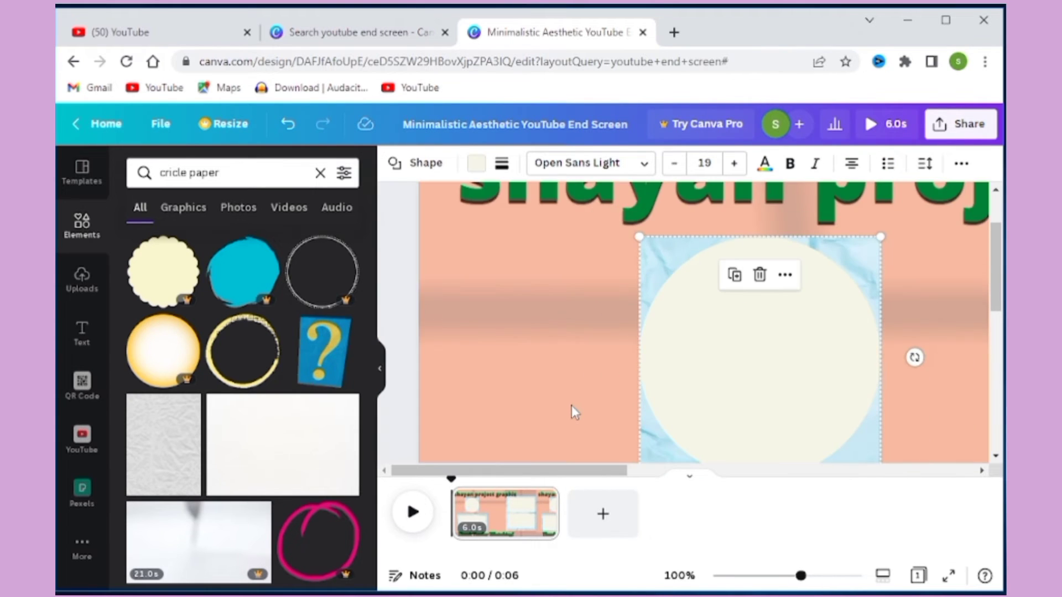
scroll(573, 410, "down", 3, "ctrl")
left_click(794, 372)
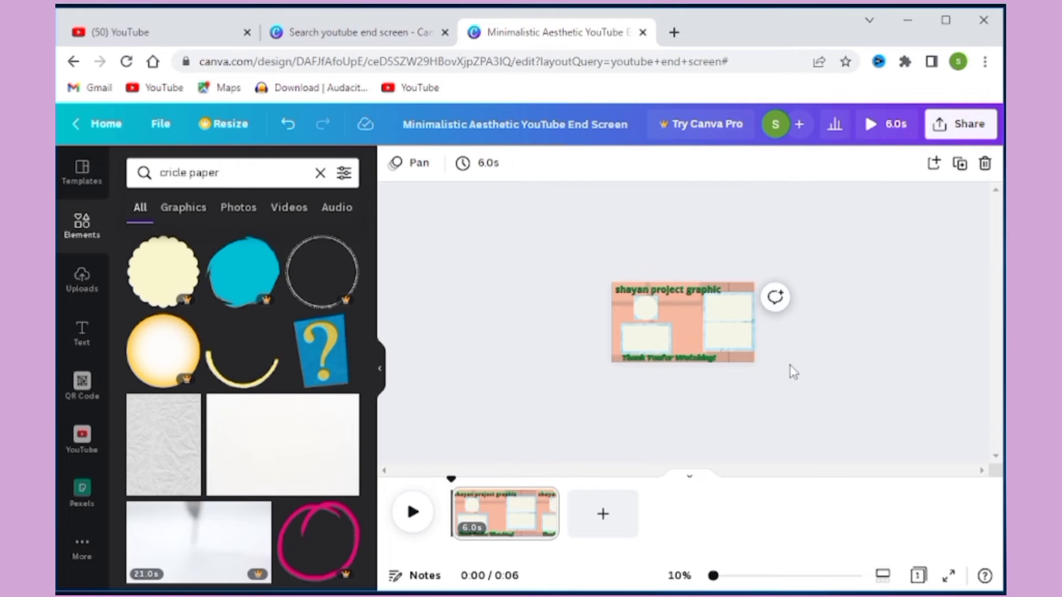
Set the right-hand paper image's brightness to -47, contrast to 54 and saturation to 100
scroll(794, 371, "up", 3, "ctrl")
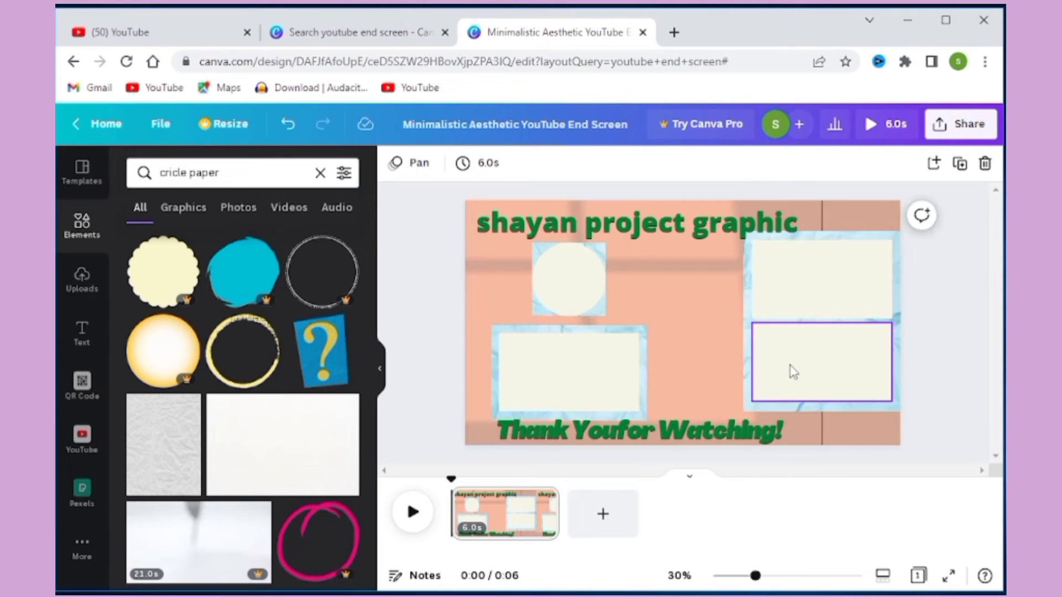
left_click(748, 353)
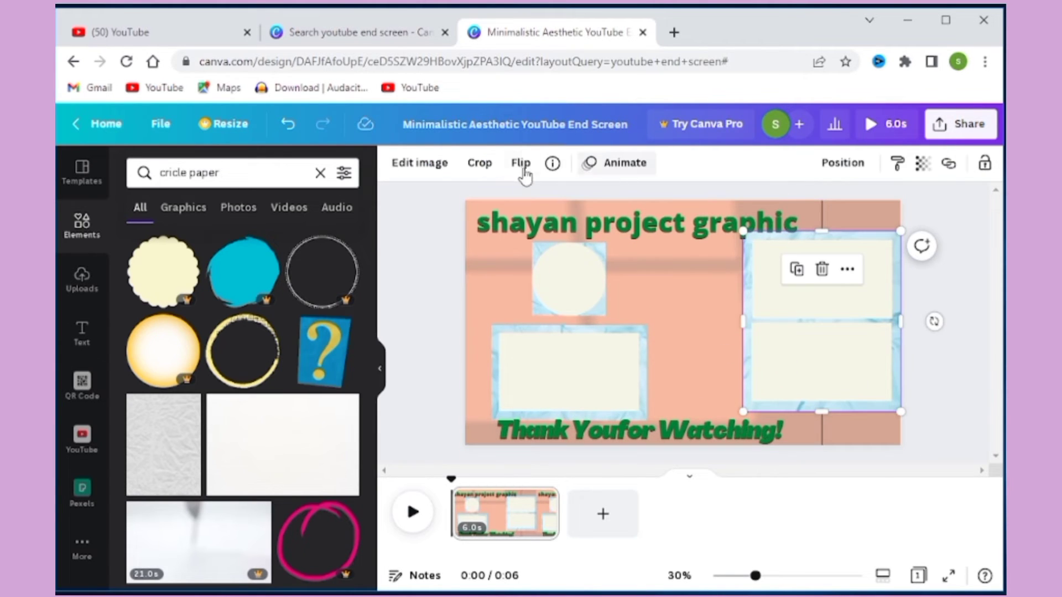
left_click(437, 162)
left_click_drag(247, 504, 189, 498)
scroll(244, 387, "down", 3)
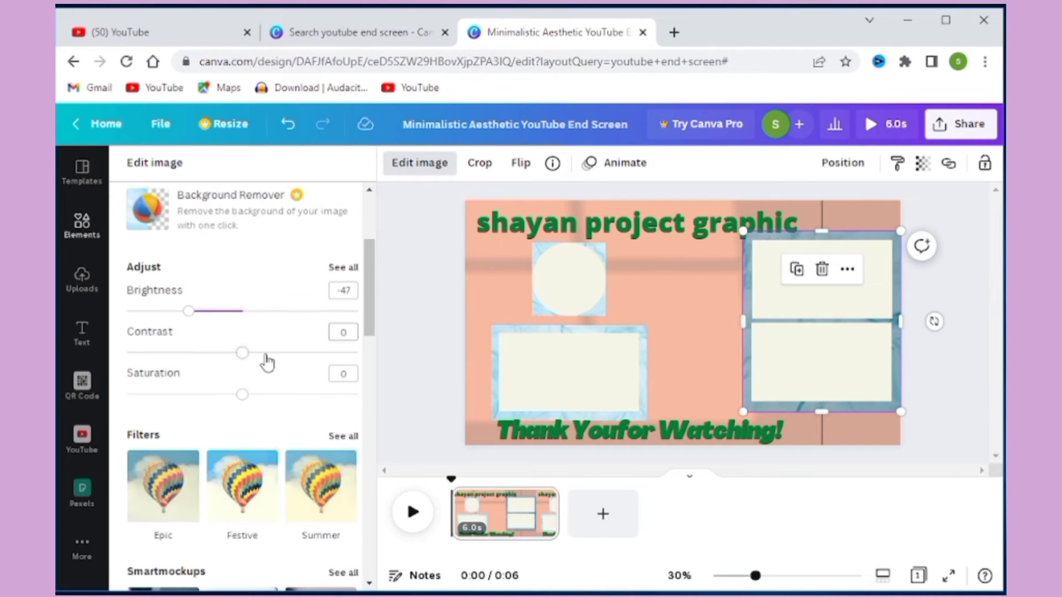
left_click_drag(242, 352, 355, 353)
left_click_drag(242, 394, 357, 394)
left_click_drag(355, 351, 310, 357)
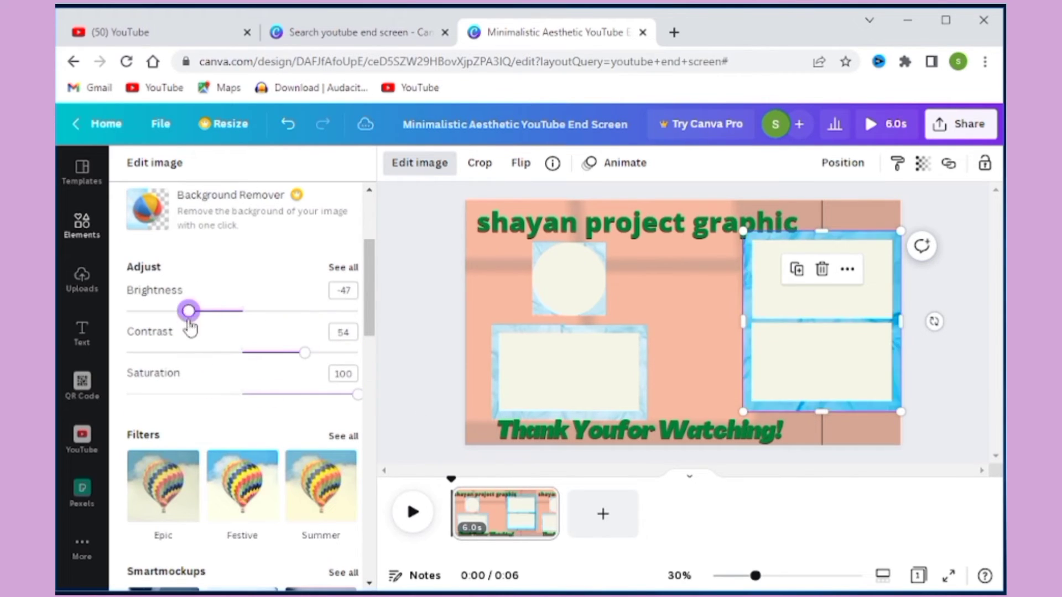
Adjust the right-hand paper image to tint 23, blur 6, X-Process 17 and shadows 66
left_click(343, 267)
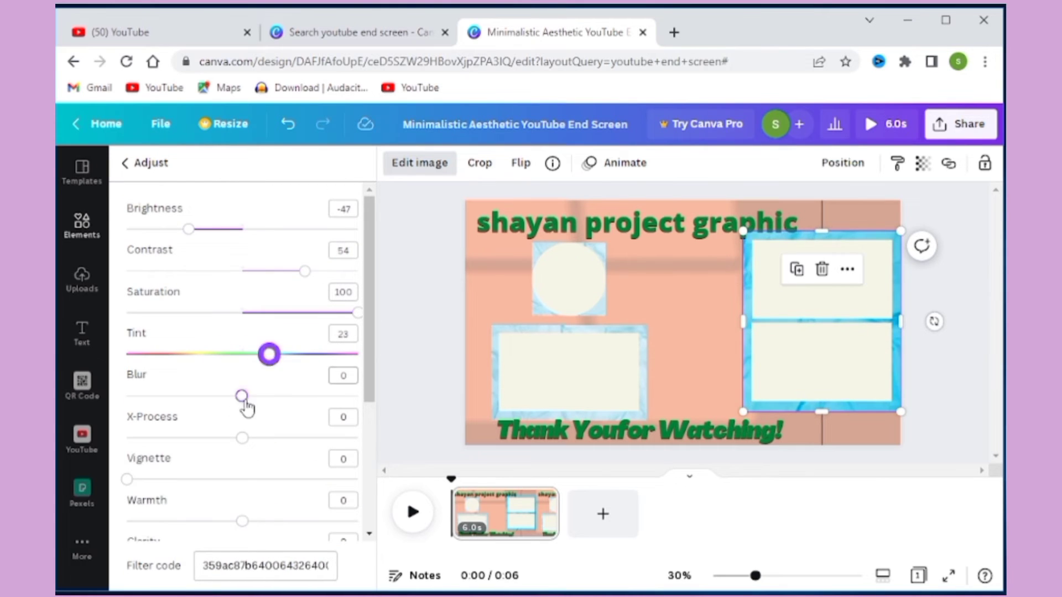
left_click_drag(245, 403, 256, 403)
mouse_move(243, 438)
left_mouse_down()
mouse_move(277, 437)
mouse_move(262, 438)
left_mouse_up()
scroll(244, 373, "down", 5)
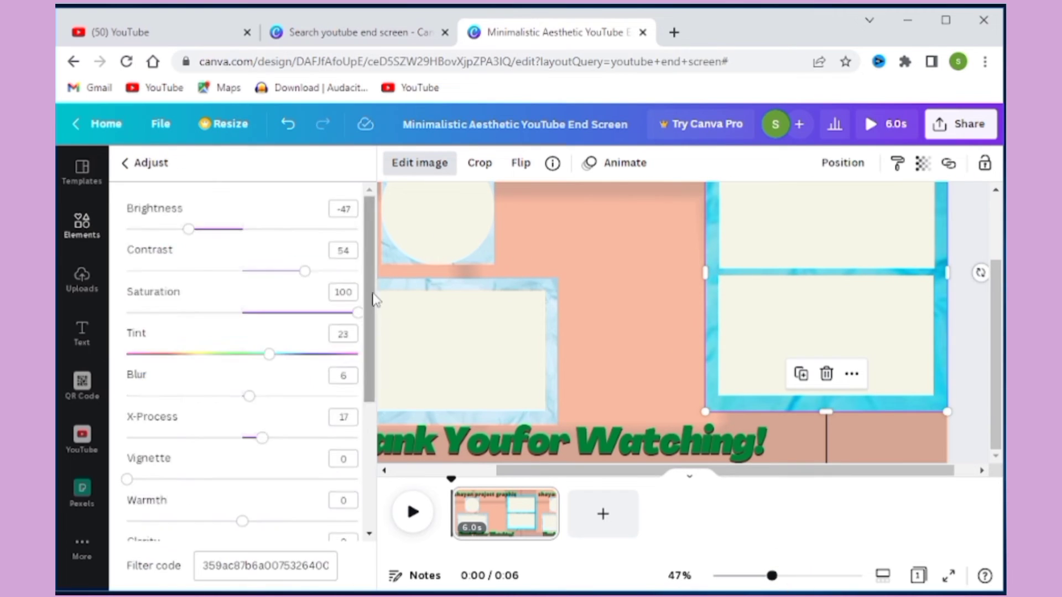
scroll(374, 298, "down", 4)
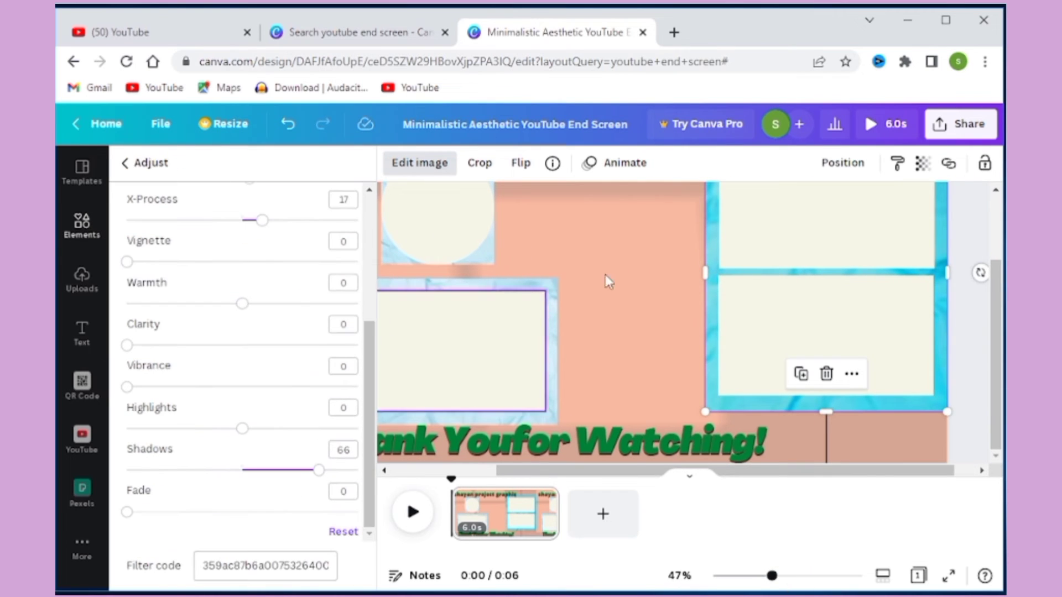
Try the Drama filter on the right-hand paper image
left_click(130, 162)
scroll(185, 387, "down", 1)
left_click(342, 328)
scroll(276, 443, "down", 4)
left_click(274, 494)
left_click(322, 492)
left_click_drag(369, 422, 374, 407)
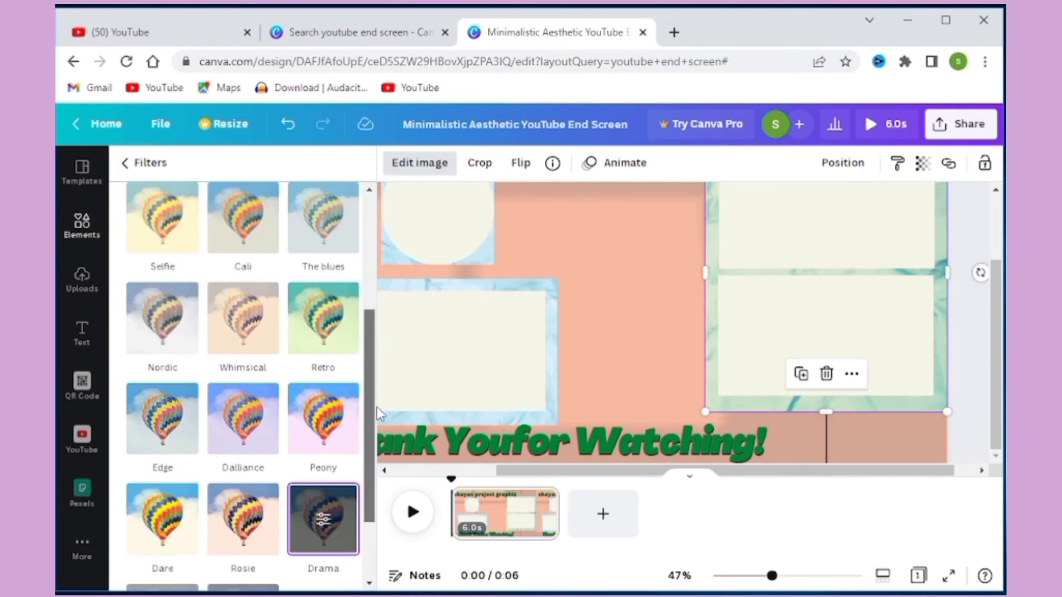
Try other filters on the right-hand paper image and vary their intensity
left_click(244, 419)
left_click(260, 278)
left_click(260, 278)
left_click_drag(237, 224, 173, 226)
left_click(130, 163)
left_click(318, 352)
left_click(318, 352)
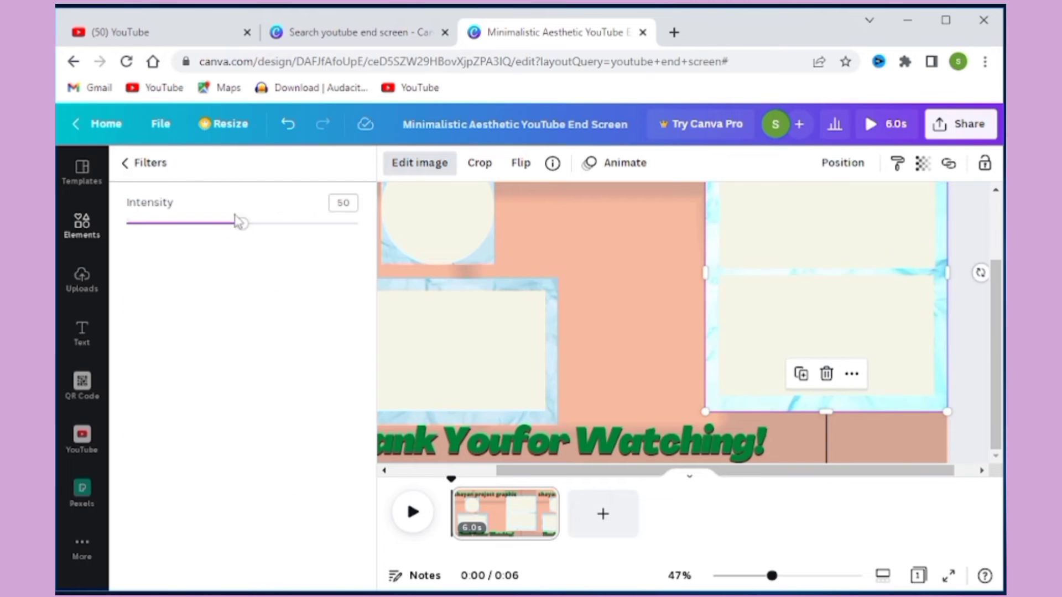
left_click_drag(241, 223, 259, 225)
Try further filters on the right-hand paper image, ending with Peony
left_click(130, 163)
left_click(317, 237)
left_click_drag(370, 316, 379, 487)
left_click(342, 418)
left_click(171, 419)
left_click(318, 315)
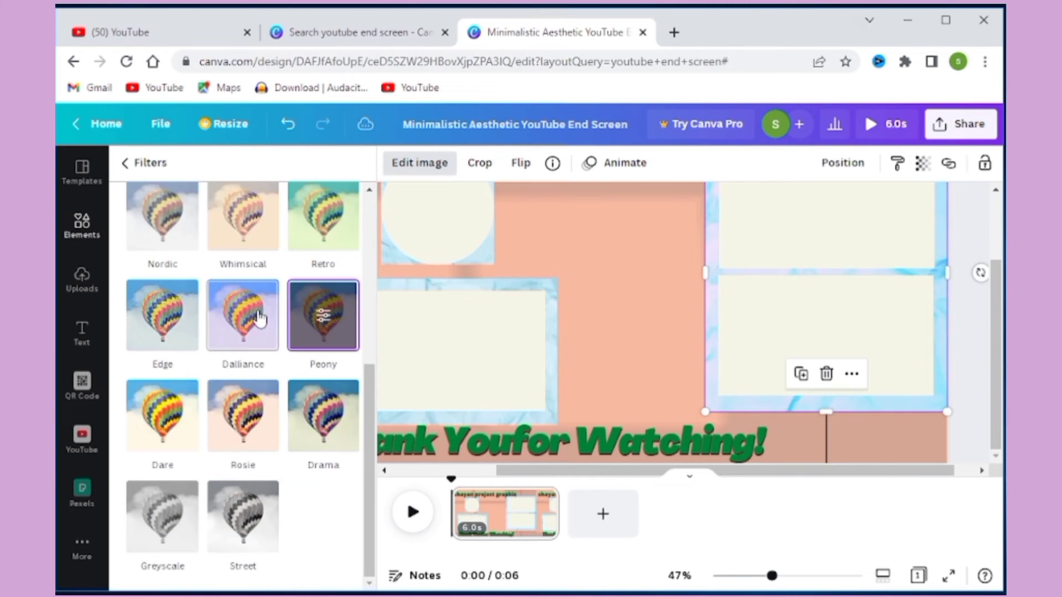
Apply the Dalliance filter to the right-hand paper image and raise its intensity close to the maximum
double_click(259, 317)
left_click_drag(242, 224, 348, 232)
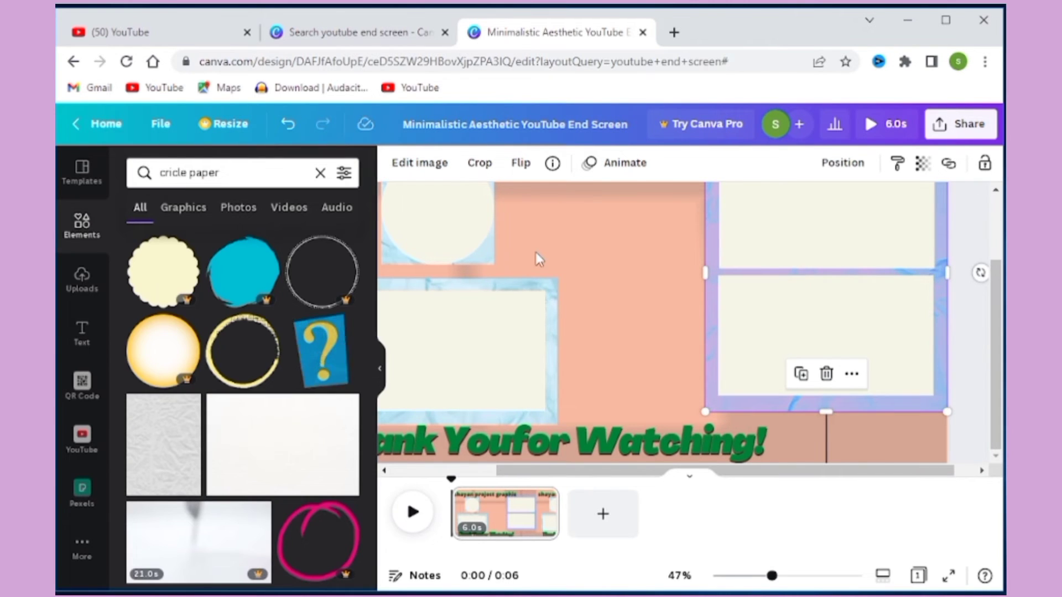
scroll(947, 449, "down", 3)
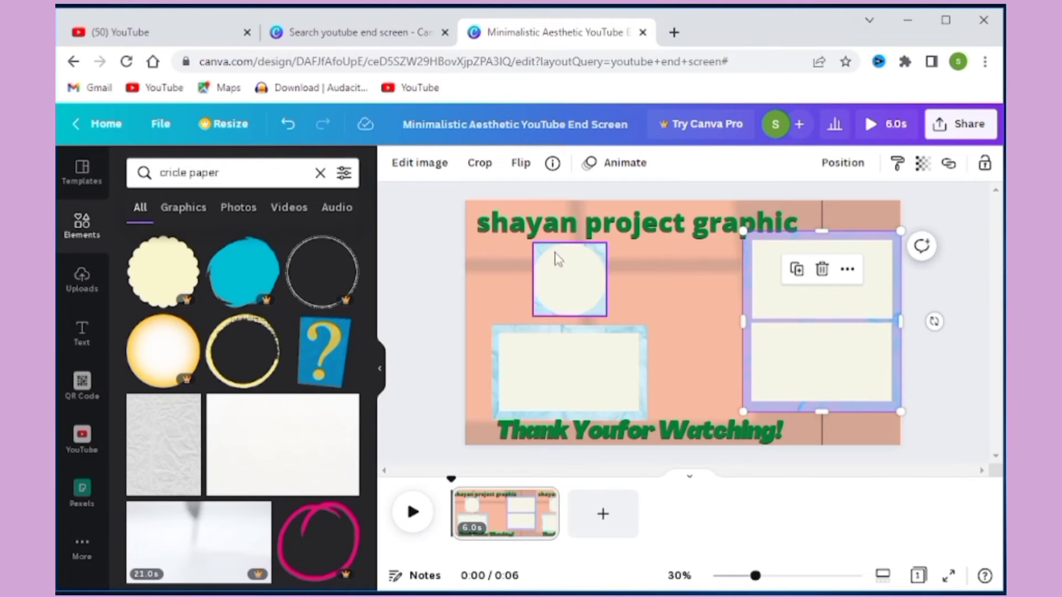
left_click(947, 449)
Select all the texts, shapes and paper frames and apply the Tumble element animation on enter
left_click(771, 431)
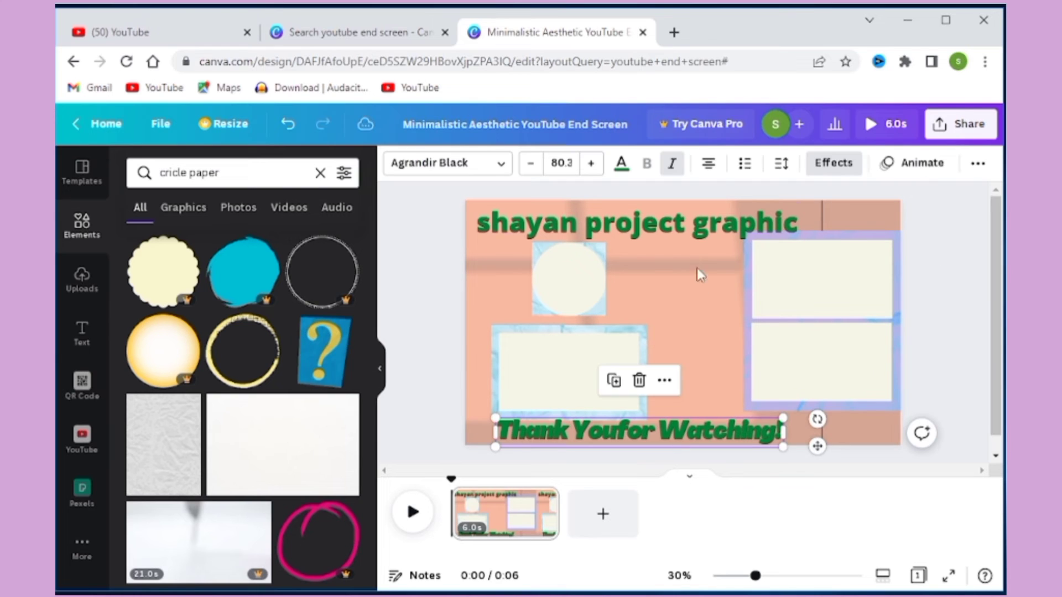
left_click(701, 232, "shift")
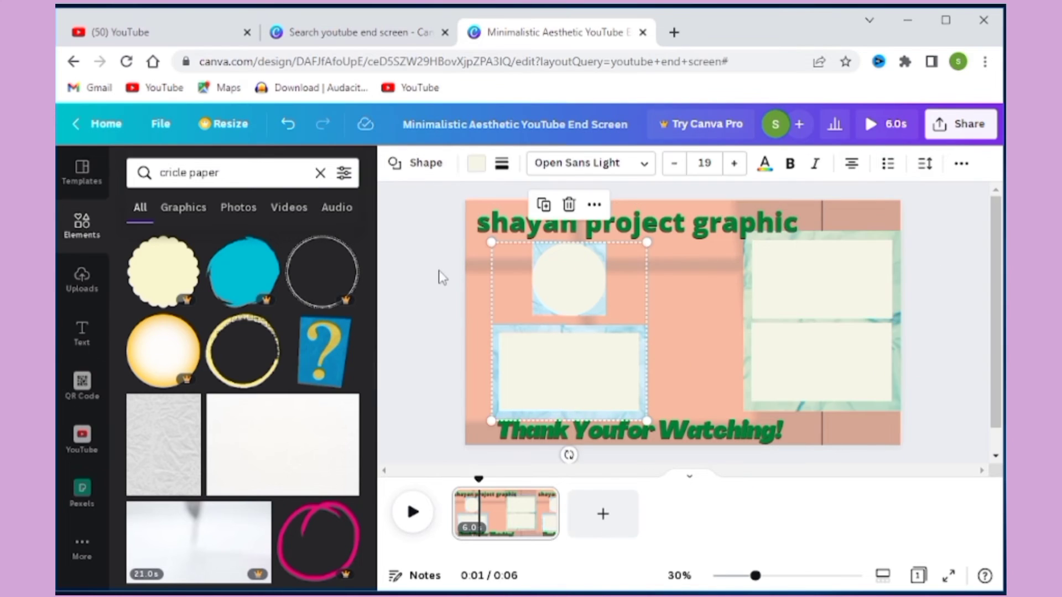
left_click(453, 222)
left_click_drag(450, 208, 904, 456)
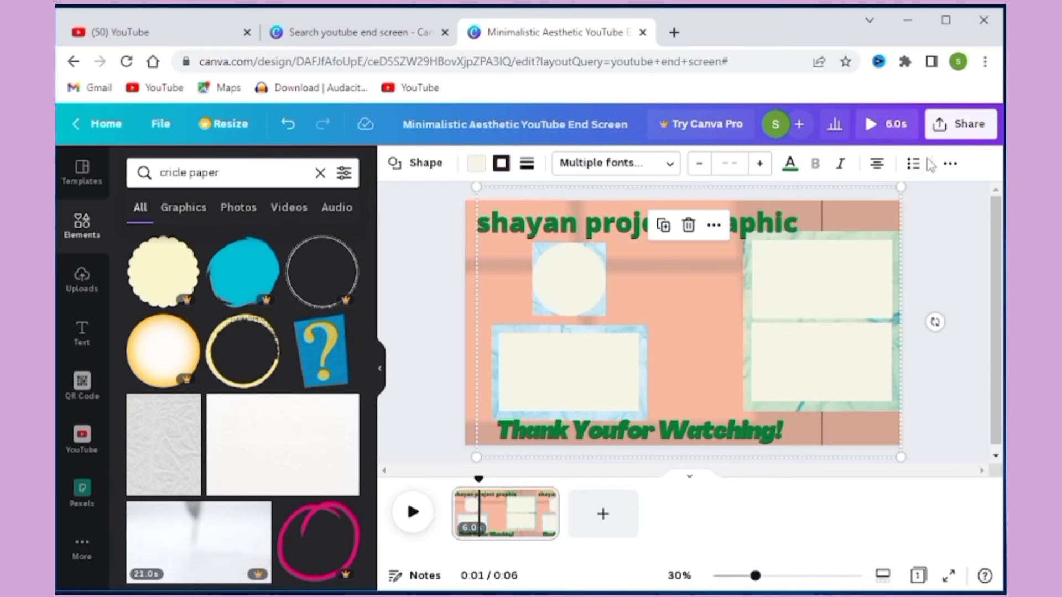
left_click(951, 163)
left_click(700, 200)
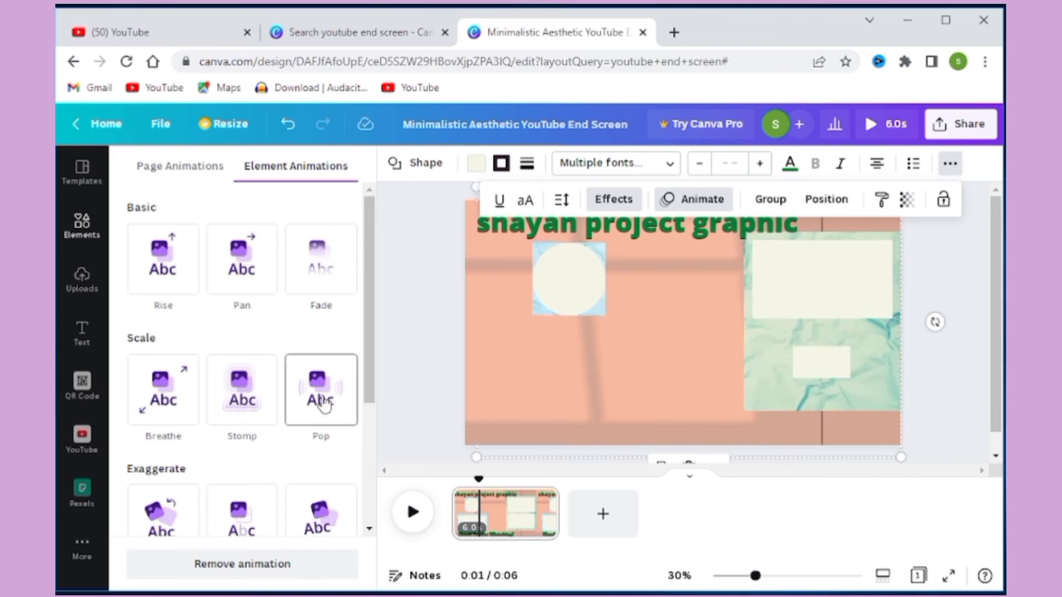
scroll(166, 404, "down", 2)
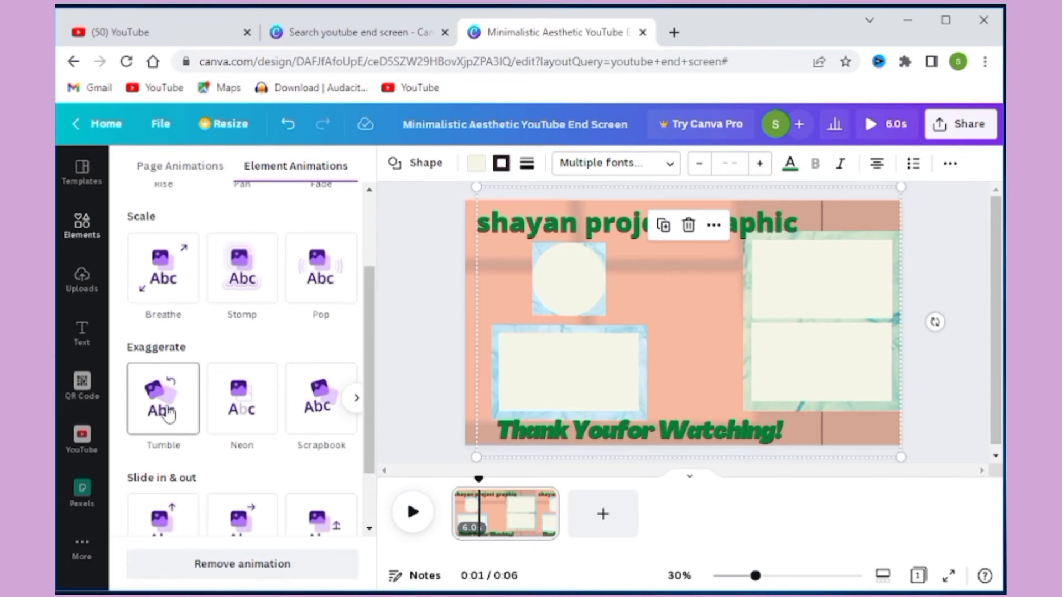
left_click(163, 404)
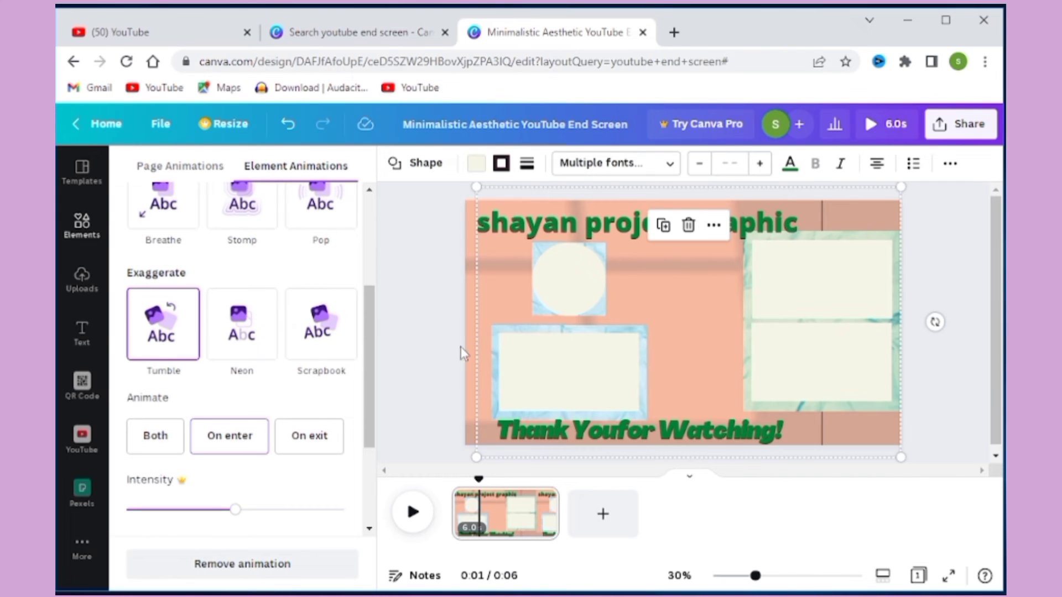
Move the left-hand rectangle together with its paper frame slightly up and to the right
left_click(560, 358)
left_click(707, 340)
left_click(643, 342)
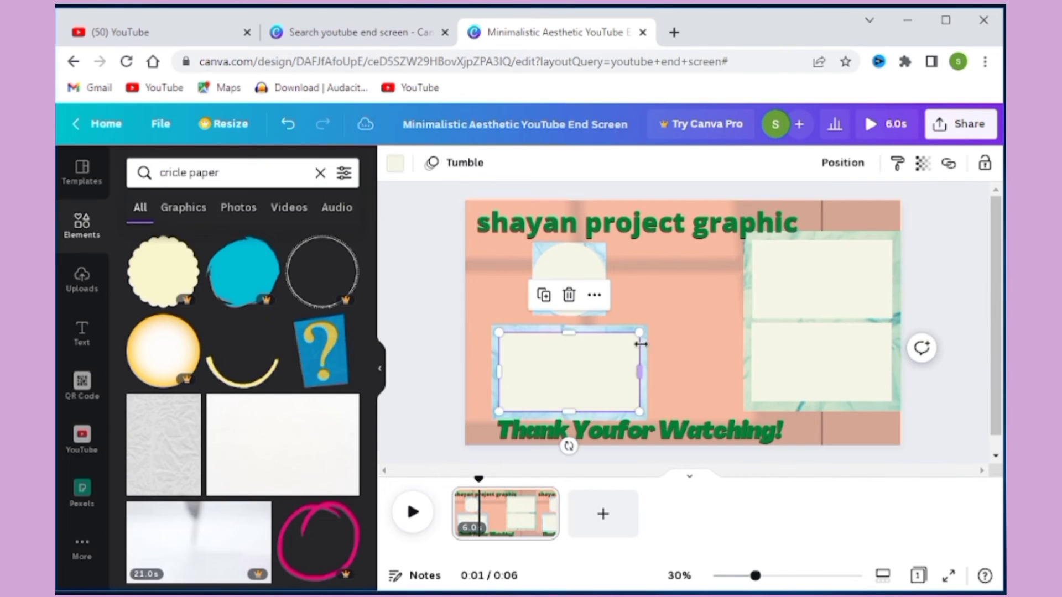
left_click_drag(637, 349, 637, 339)
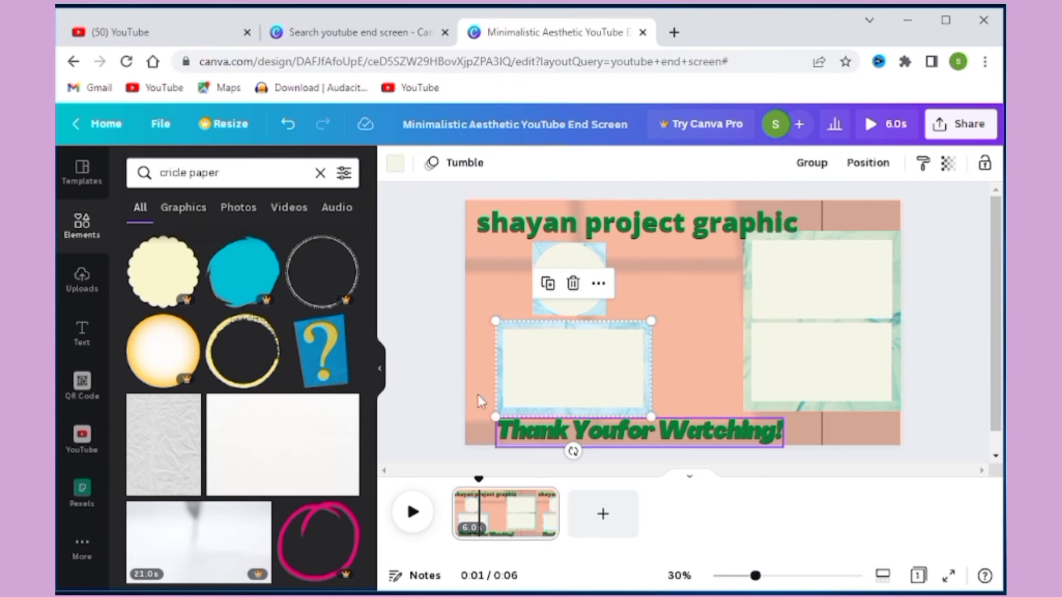
left_click(447, 317)
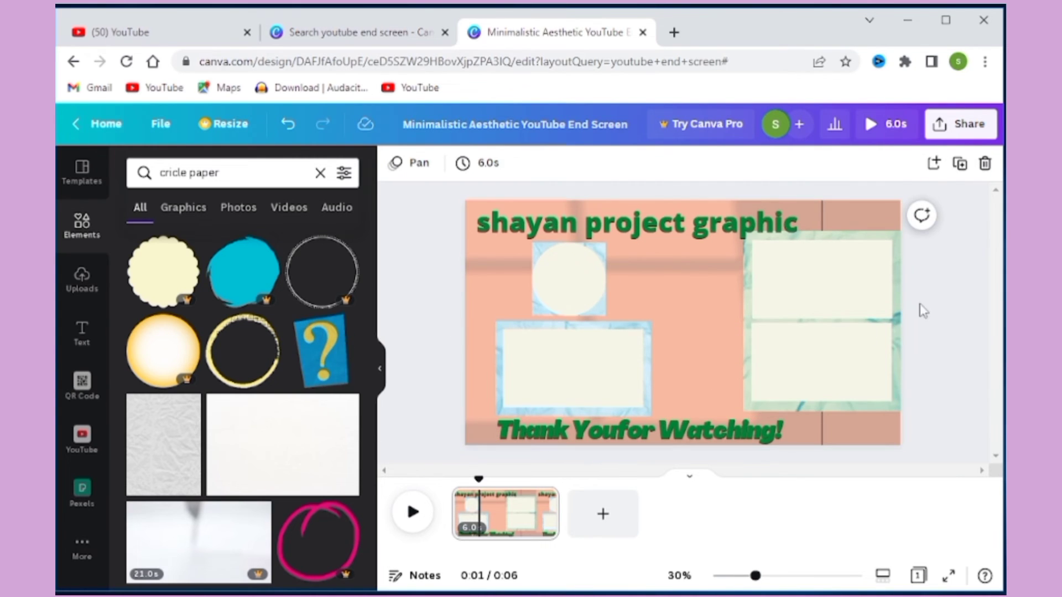
Add the uploaded Swans In Flight audio track to the end screen
left_click(957, 124)
left_click(420, 234)
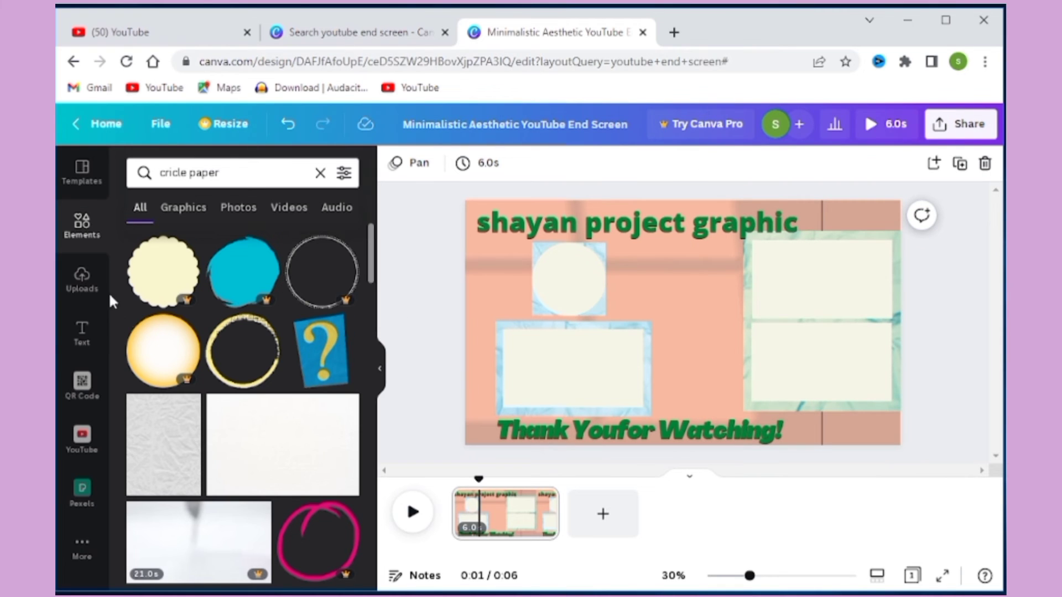
left_click(83, 291)
left_click(322, 282)
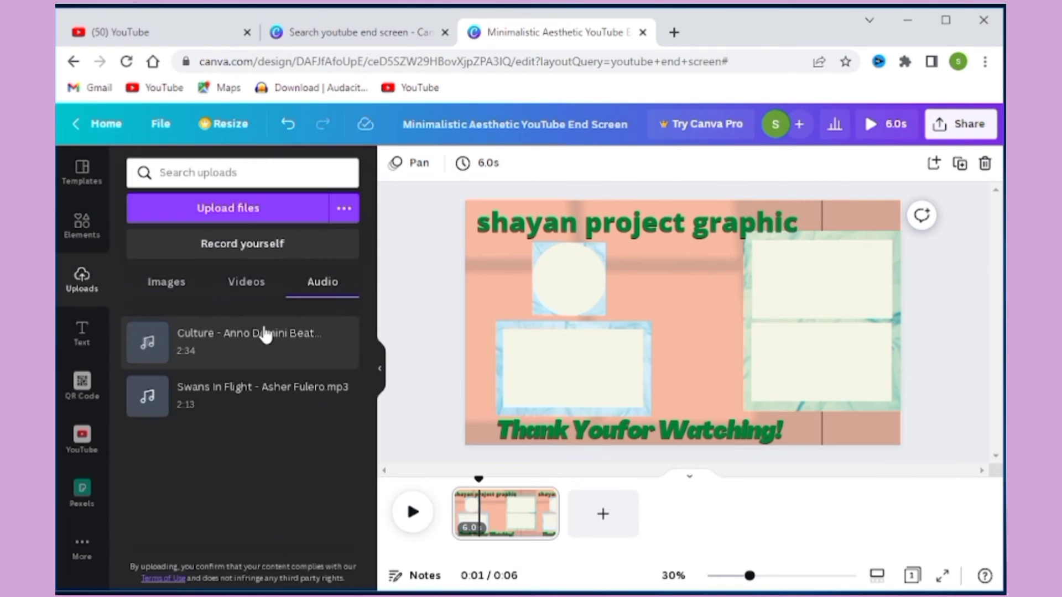
left_click(273, 396)
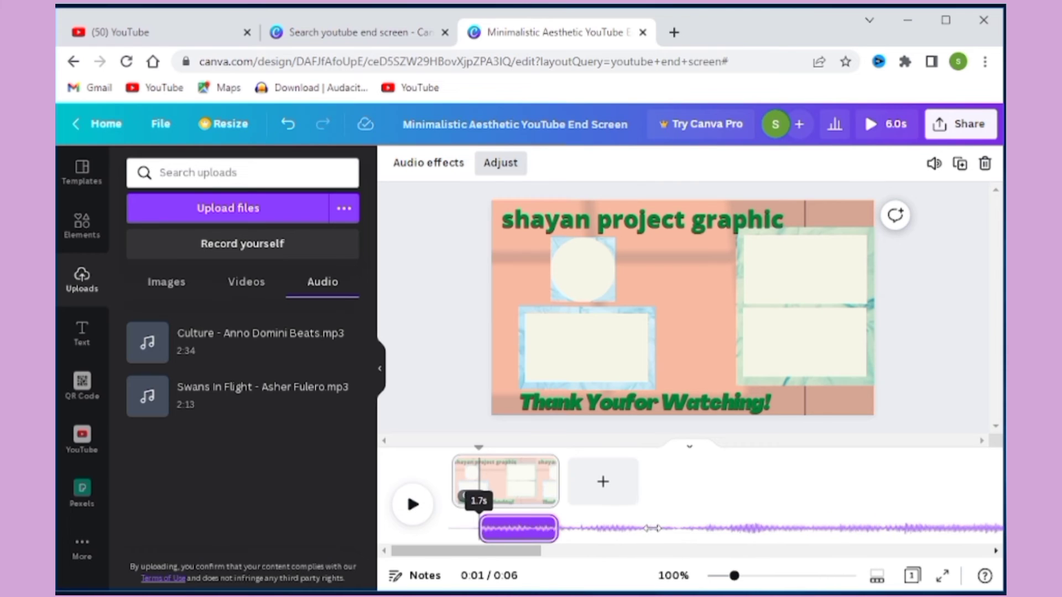
Shift the audio clip to play a slightly later part of the track and return the playhead to the start
left_click_drag(479, 528, 439, 530)
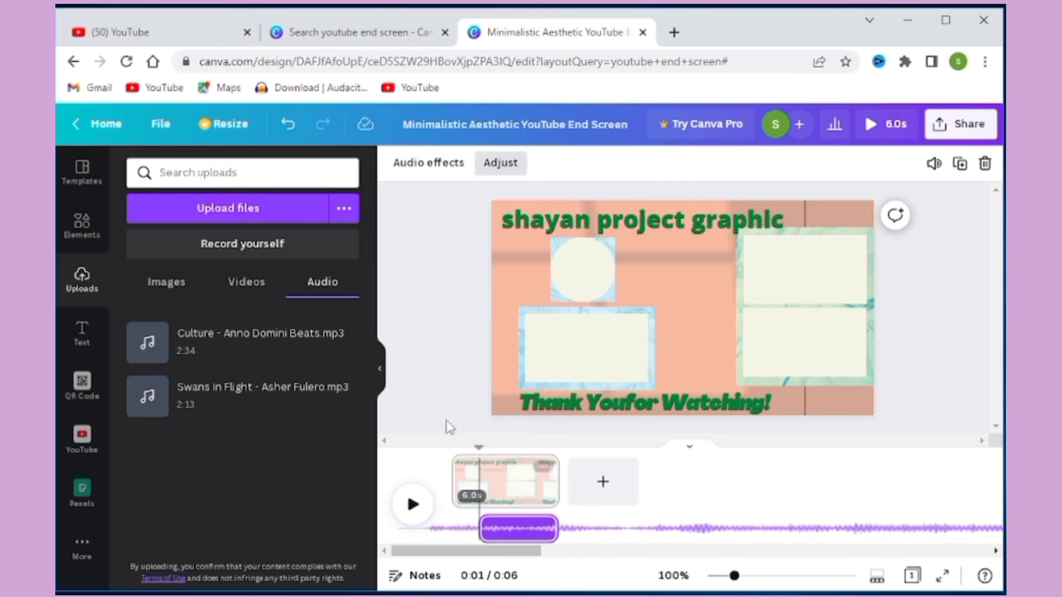
left_click_drag(481, 447, 455, 447)
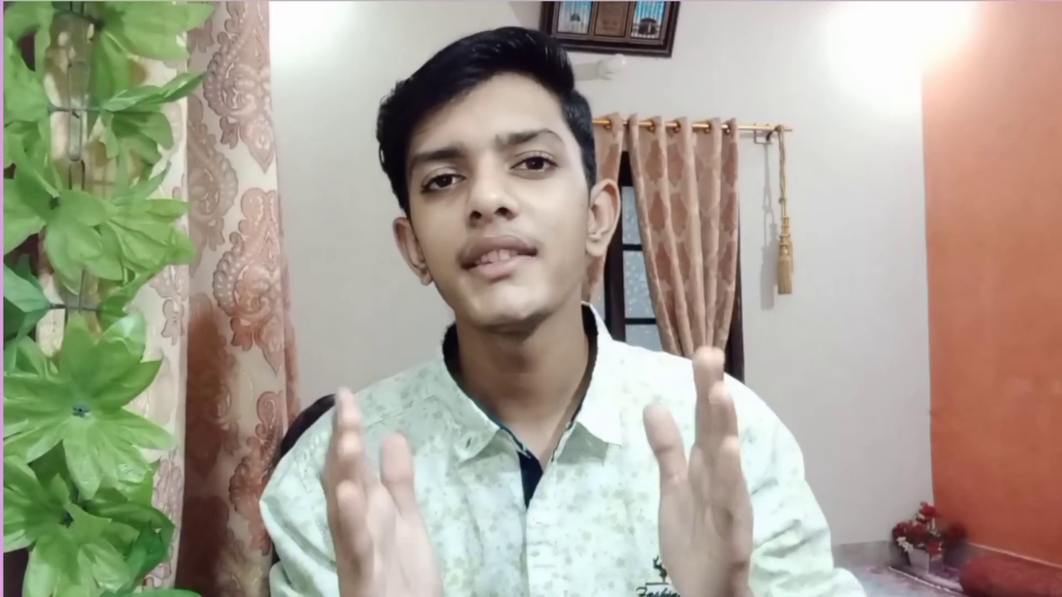